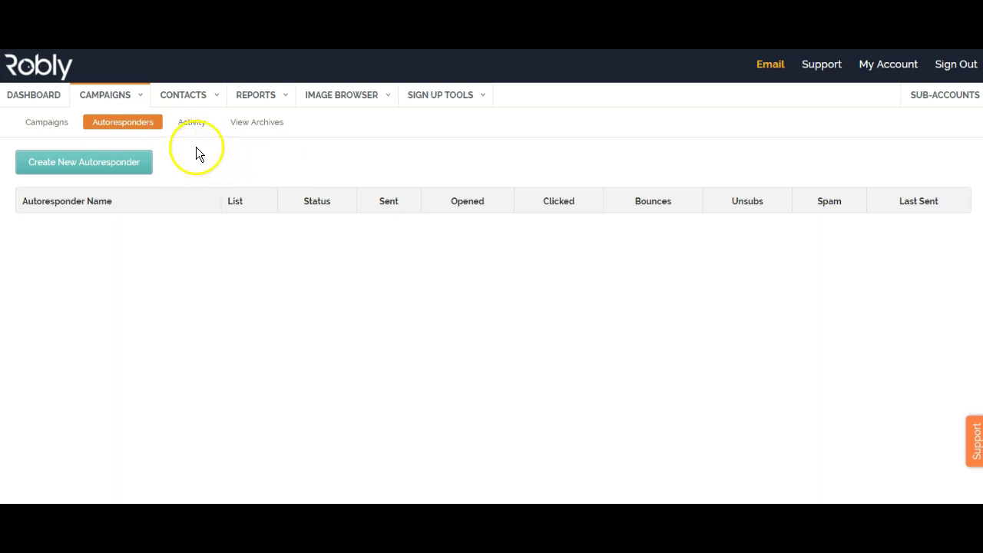
Step: Browse the archived Building Aspirations newsletter, then go to the Campaigns list
left_click(193, 125)
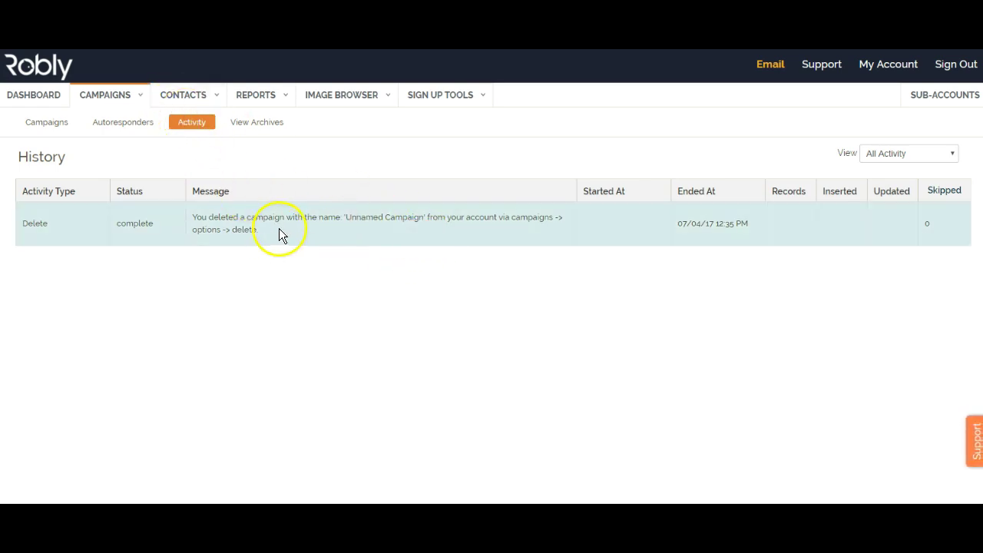
left_click(263, 124)
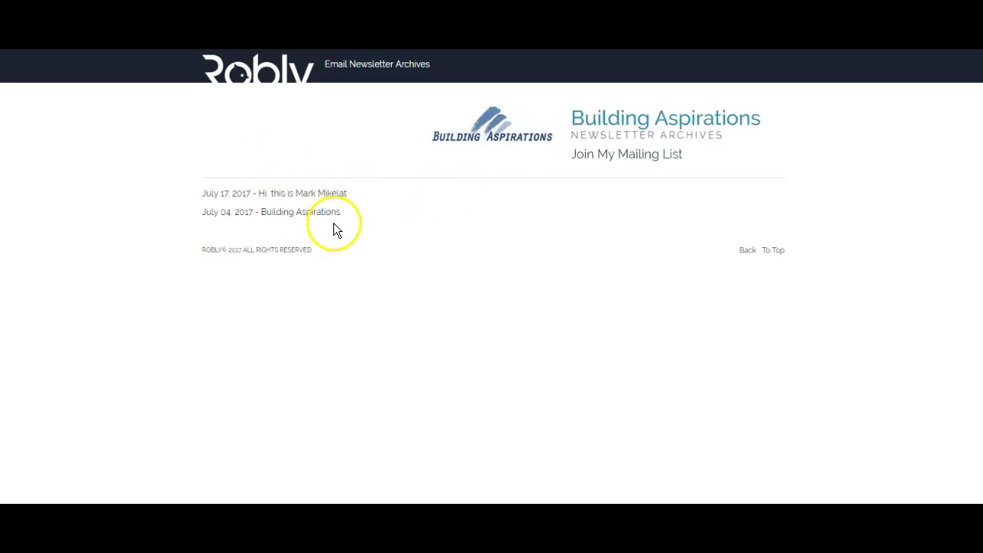
left_click(282, 219)
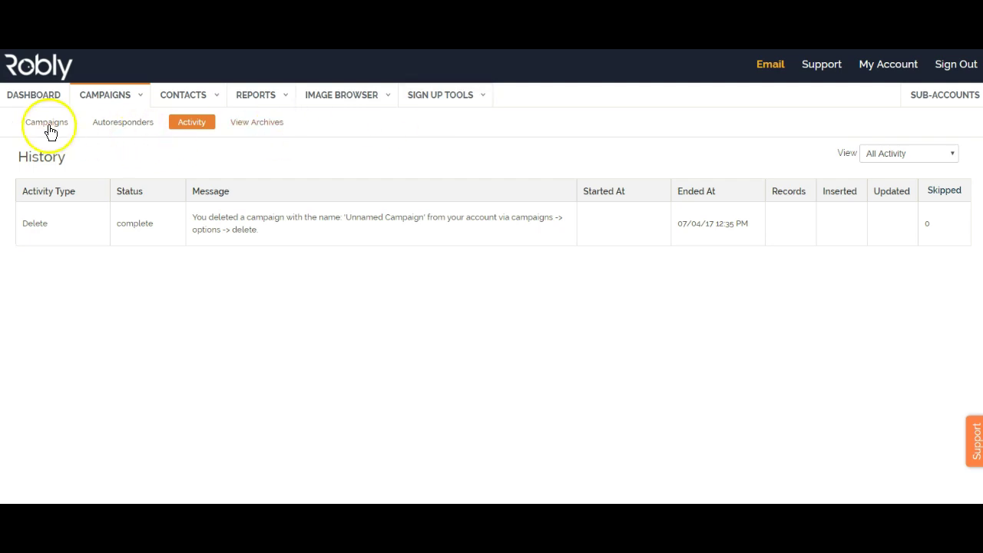
left_click(46, 123)
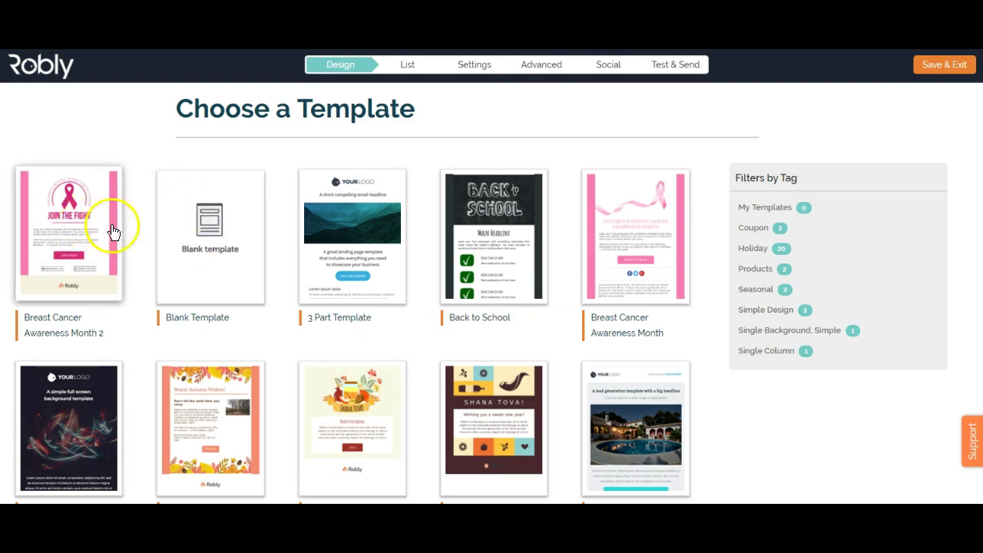
Step: Scroll the template gallery down to the holiday rows with the Happy Thanksgiving template
scroll(352, 255, "down", 1)
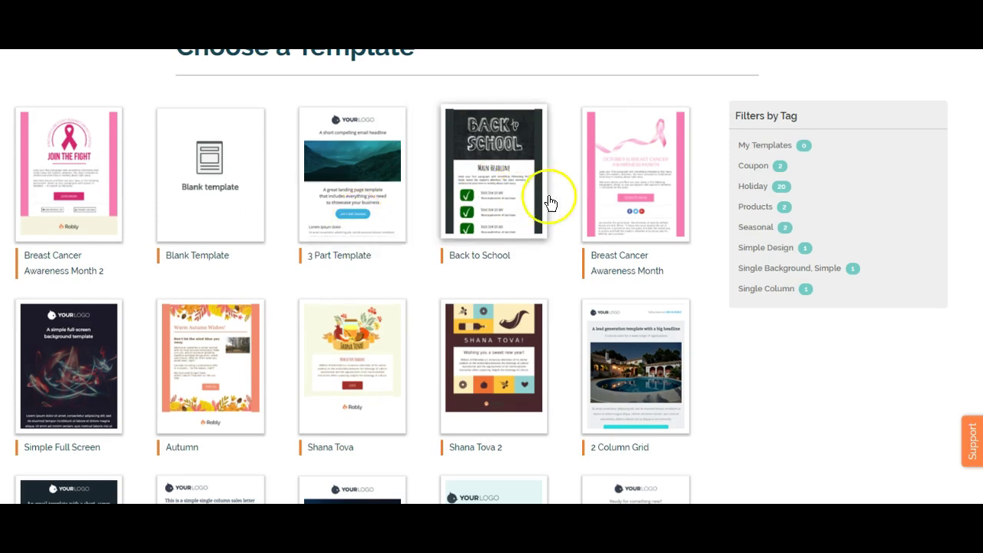
scroll(553, 198, "down", 6)
scroll(553, 200, "down", 9)
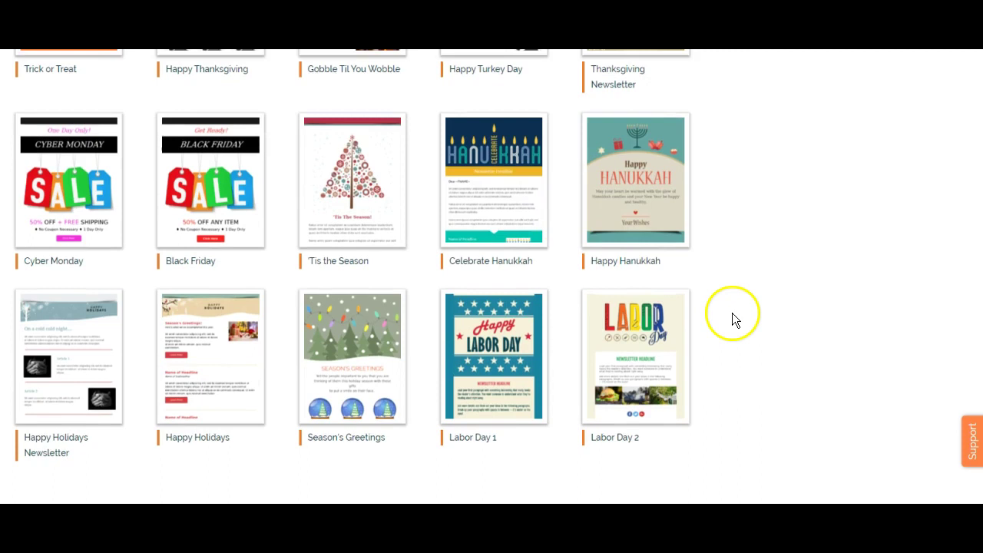
scroll(730, 312, "up", 15)
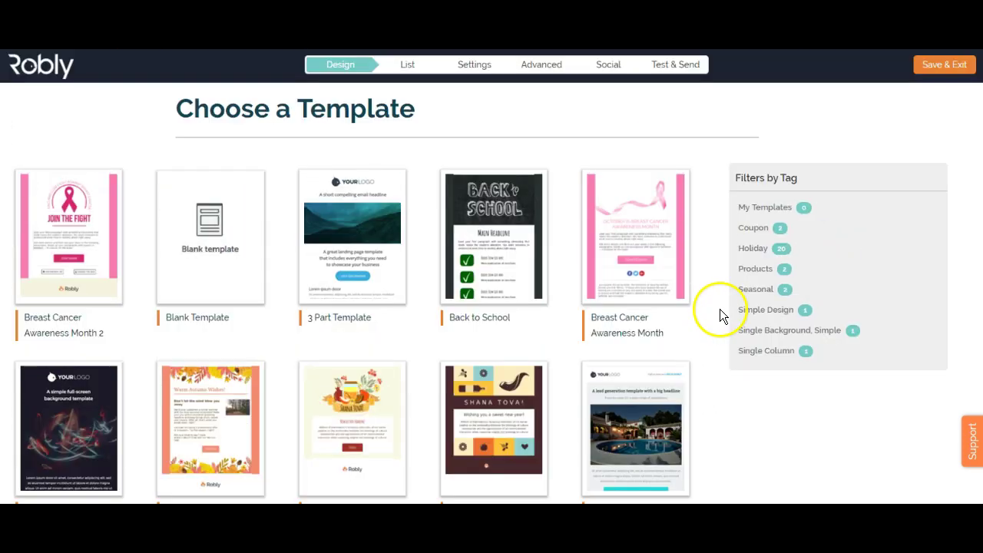
scroll(677, 229, "down", 1)
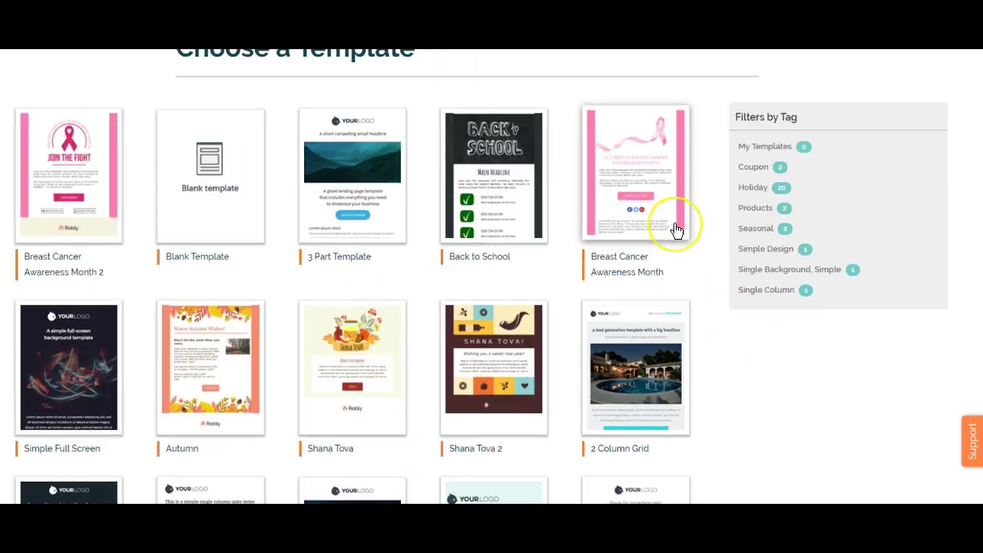
scroll(677, 229, "down", 6)
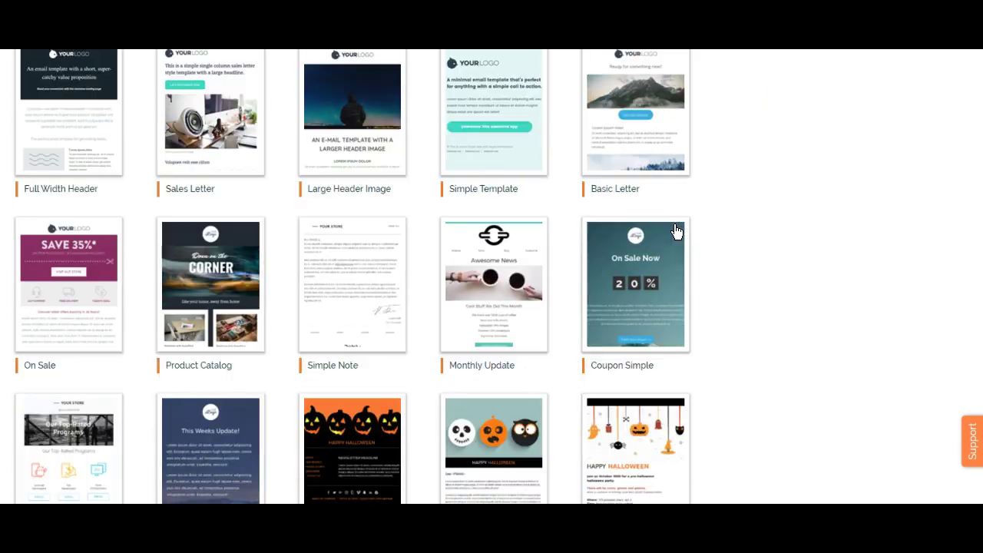
scroll(676, 232, "down", 3)
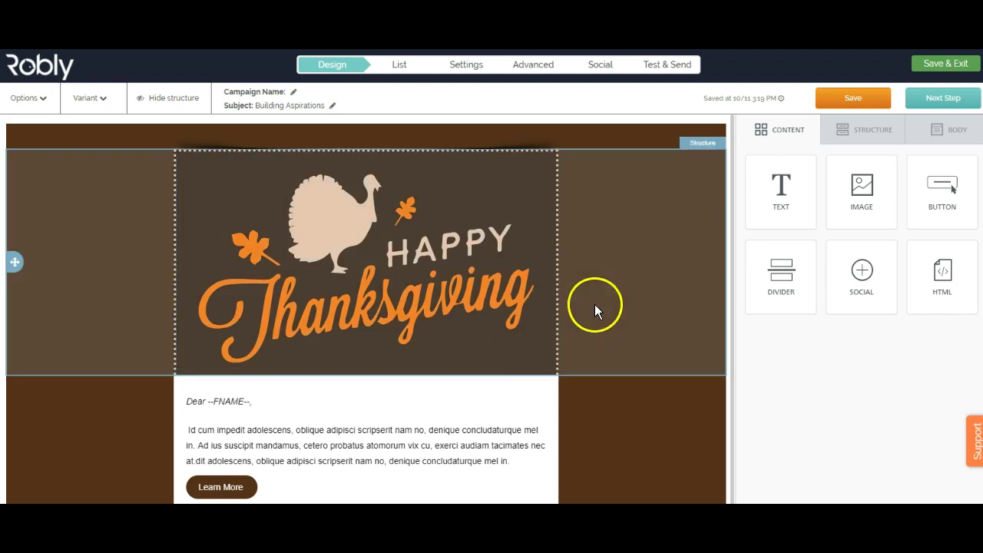
scroll(620, 376, "down", 3)
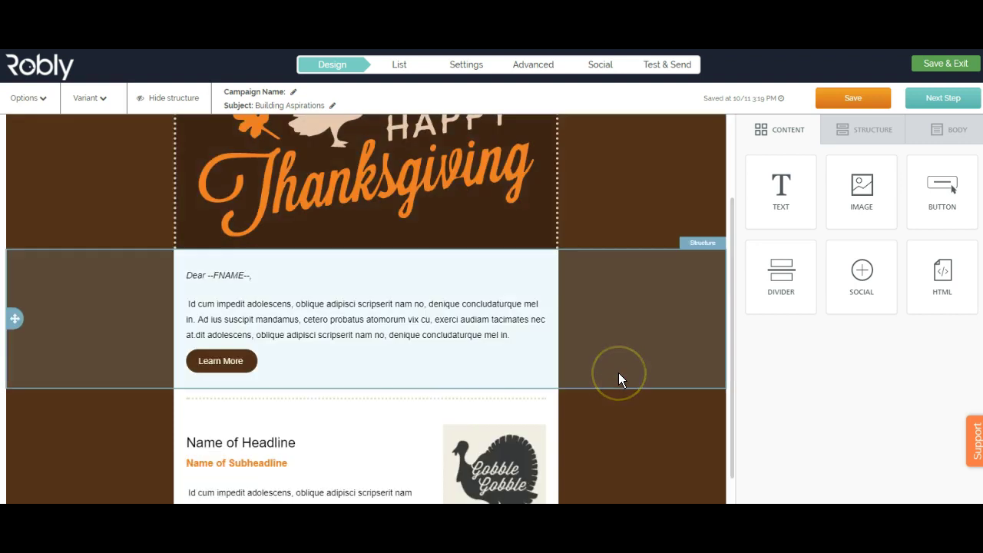
scroll(607, 367, "up", 3)
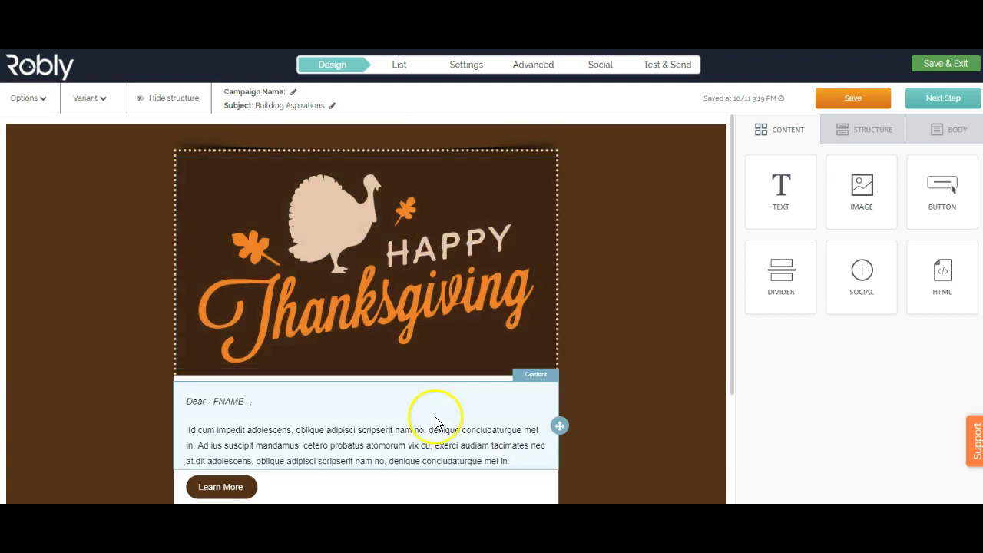
scroll(435, 418, "down", 3)
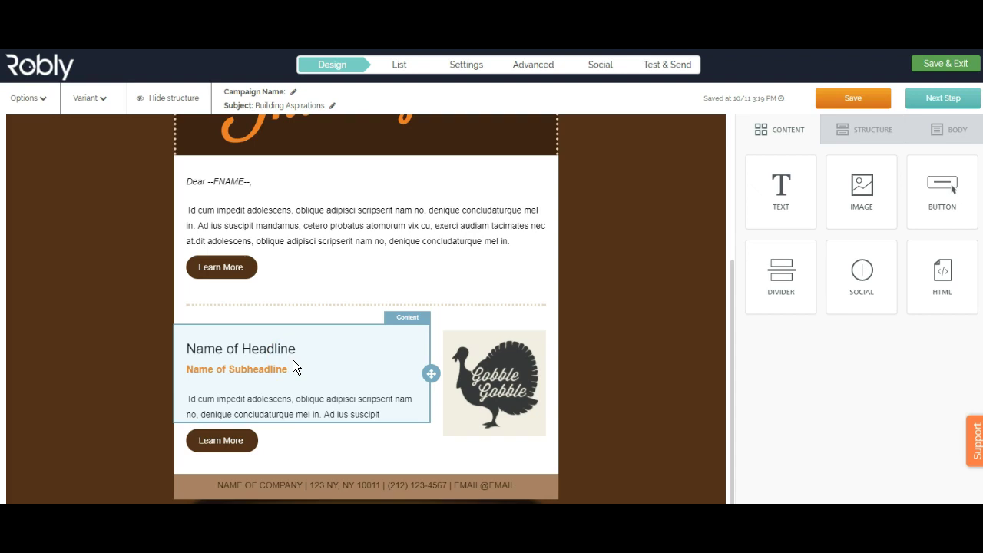
left_click(131, 461)
left_click(348, 356)
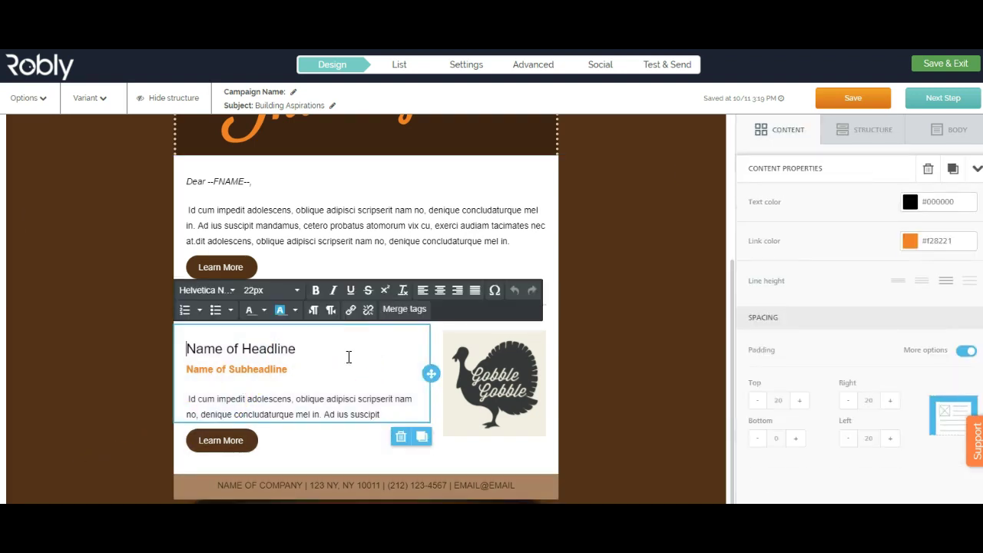
left_click(345, 346)
left_click(433, 202)
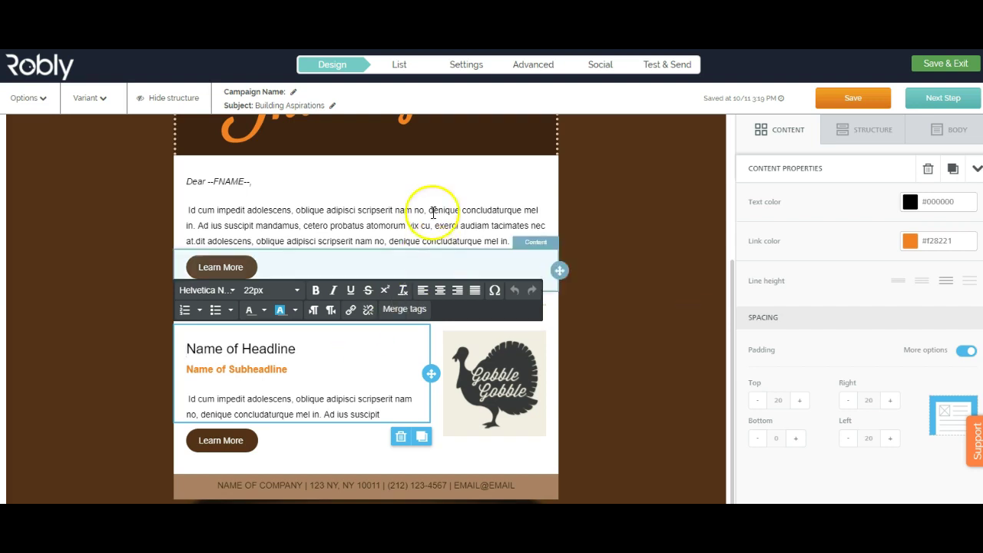
left_click(672, 224)
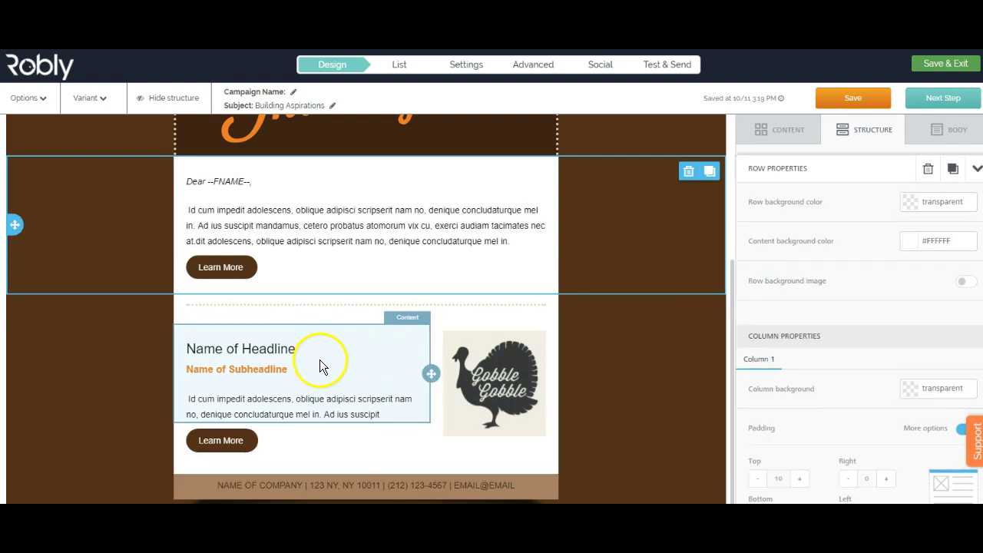
left_click(322, 361)
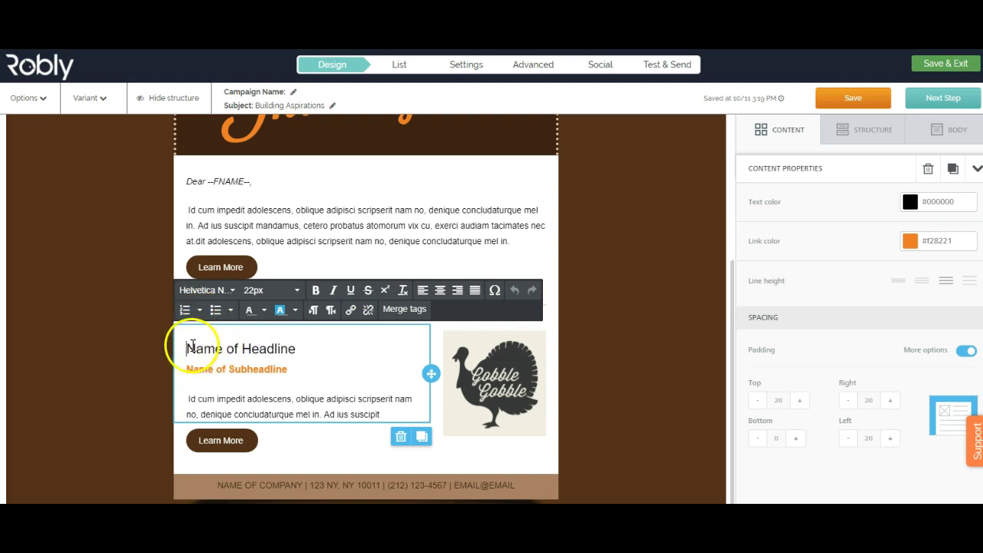
Step: Make the Name of Headline heading 26px and red
left_click_drag(178, 347, 304, 352)
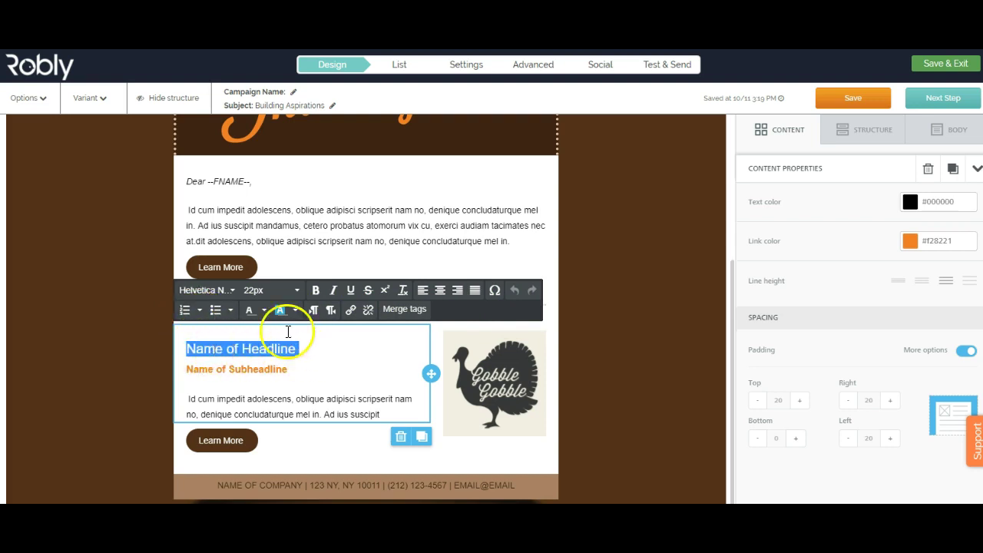
left_click(298, 288)
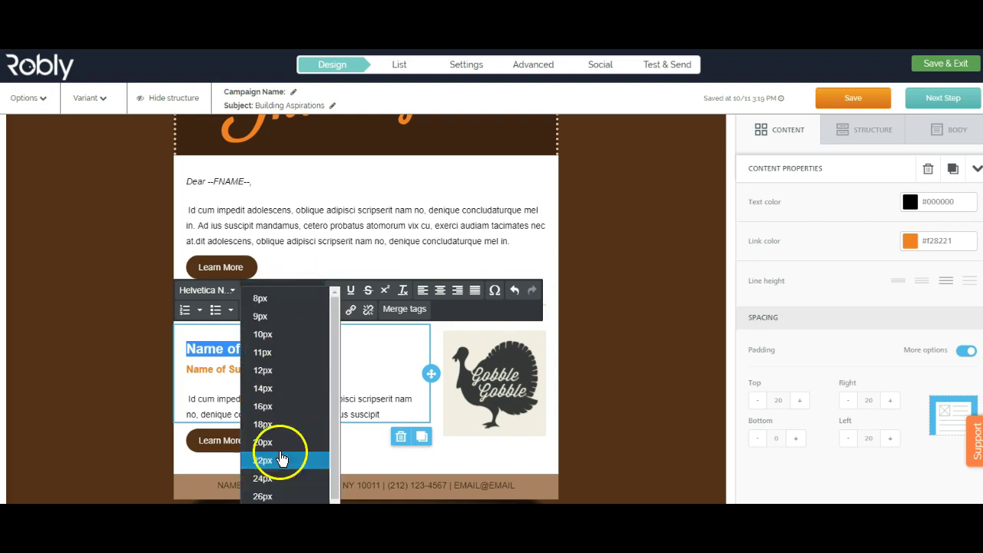
left_click(278, 495)
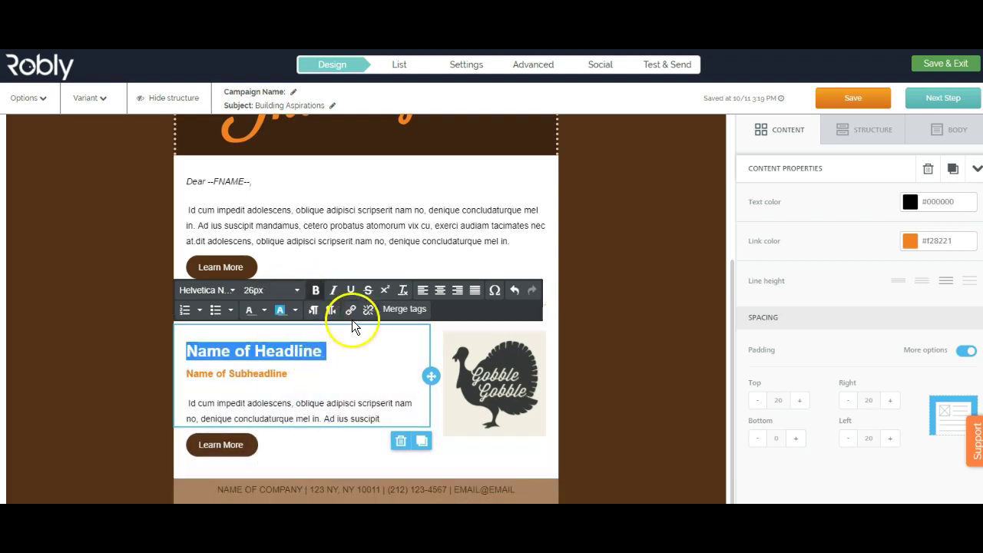
left_click(251, 311)
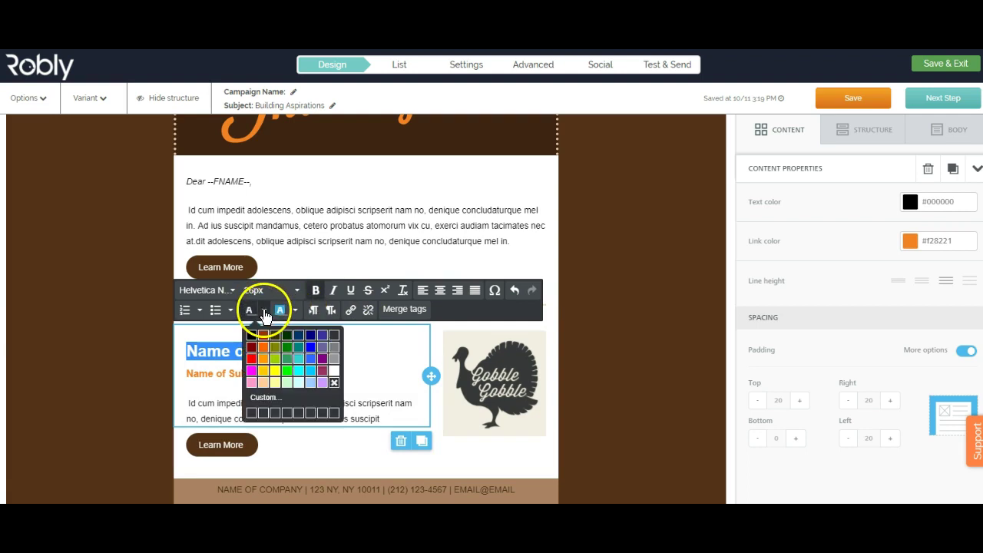
left_click(254, 360)
left_click(354, 341)
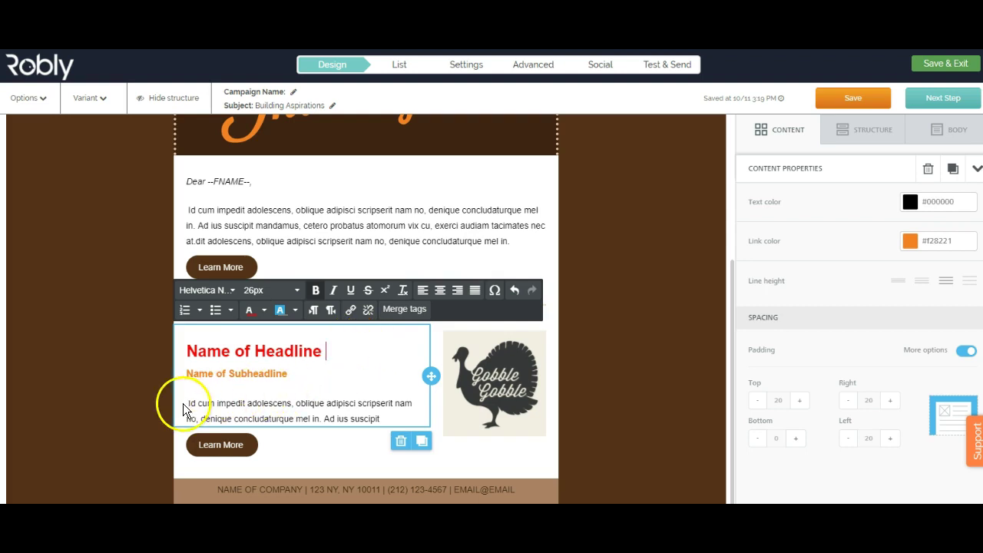
Step: Place the caret in the body paragraph under the headline
left_click_drag(183, 411, 385, 420)
left_click(364, 384)
left_click(189, 402)
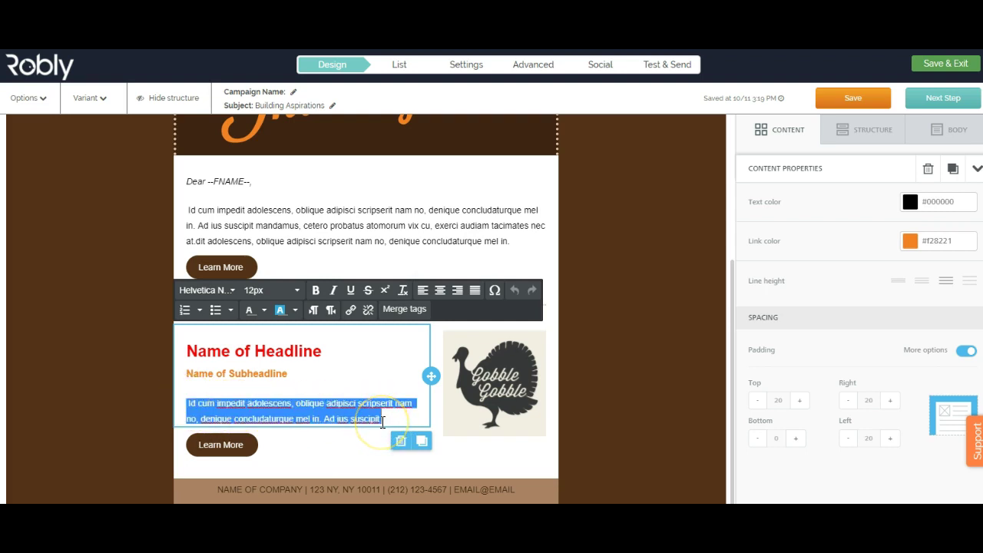
Step: Type 'What do you want to say?' as a new line in the body paragraph
type("What d")
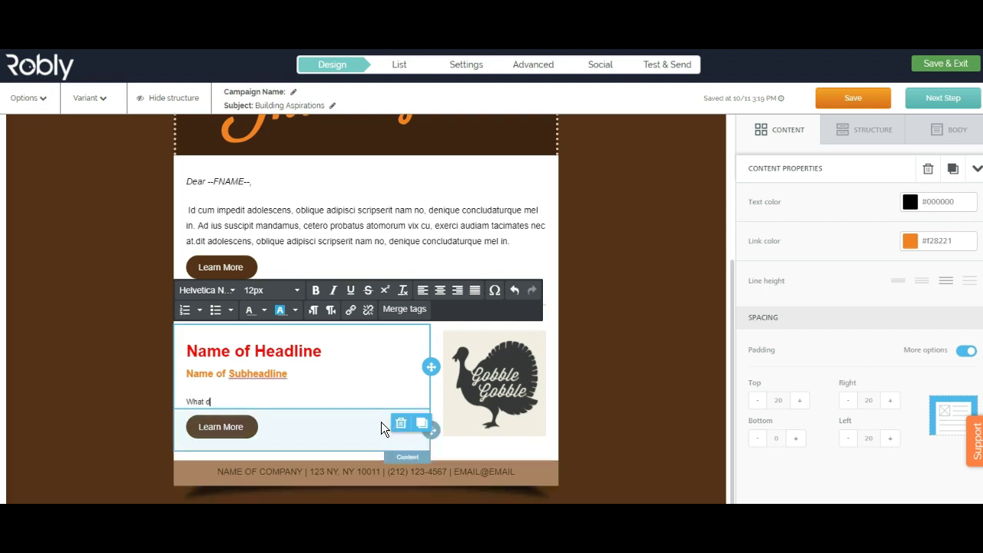
type("o you want to say?")
key("Return")
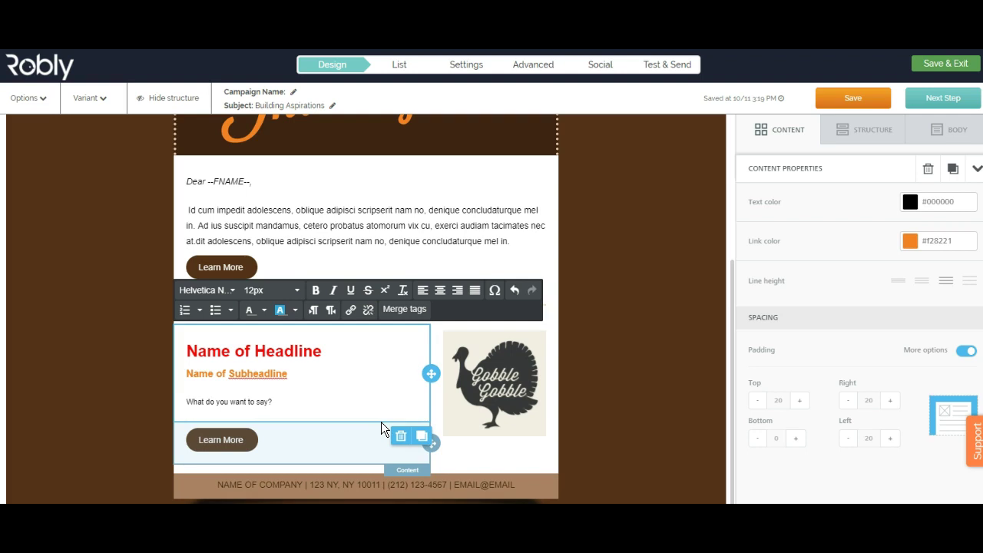
left_click(285, 402)
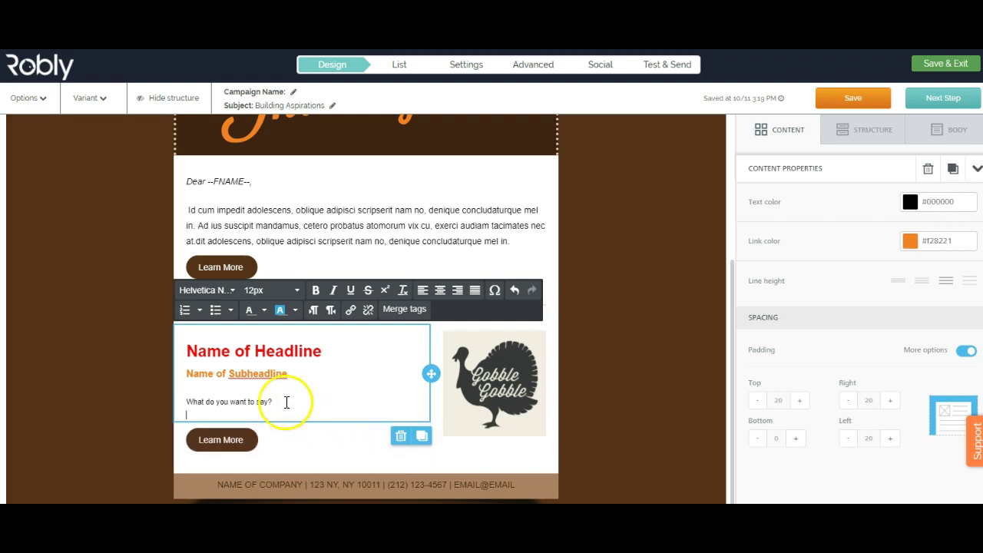
Step: Resize the 'What do you want to say?' line to 16px, then reselect it
triple_click(178, 407)
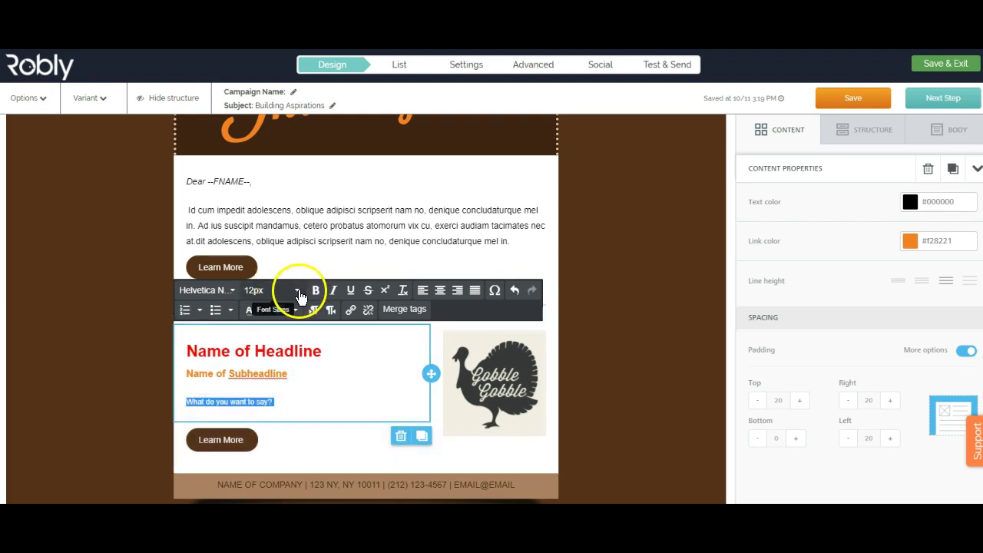
left_click(298, 292)
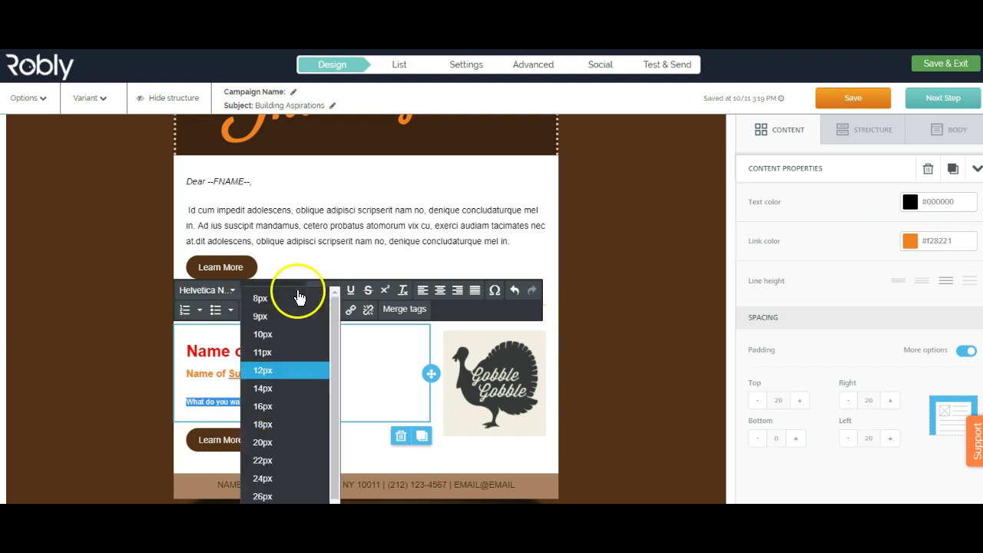
left_click(262, 406)
left_click(358, 404)
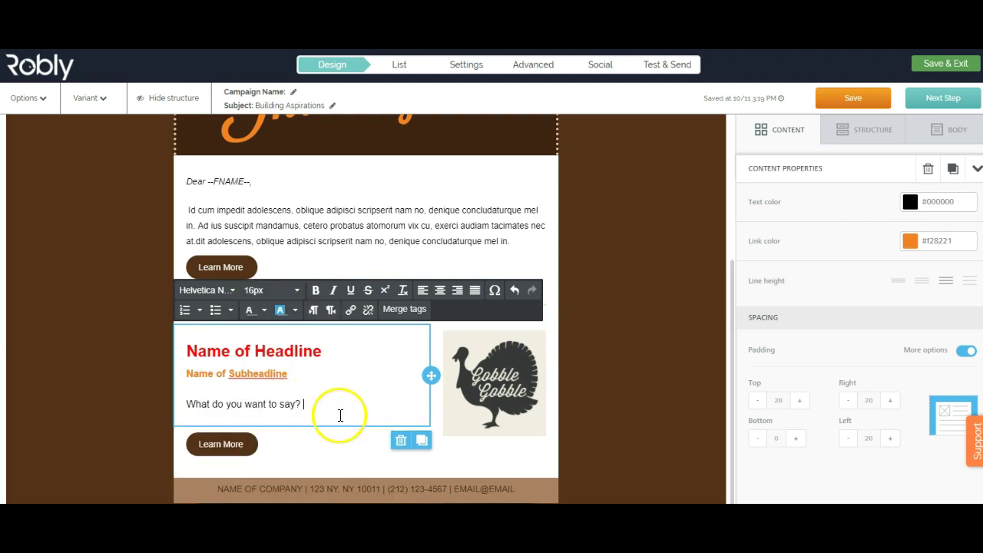
left_click(337, 452)
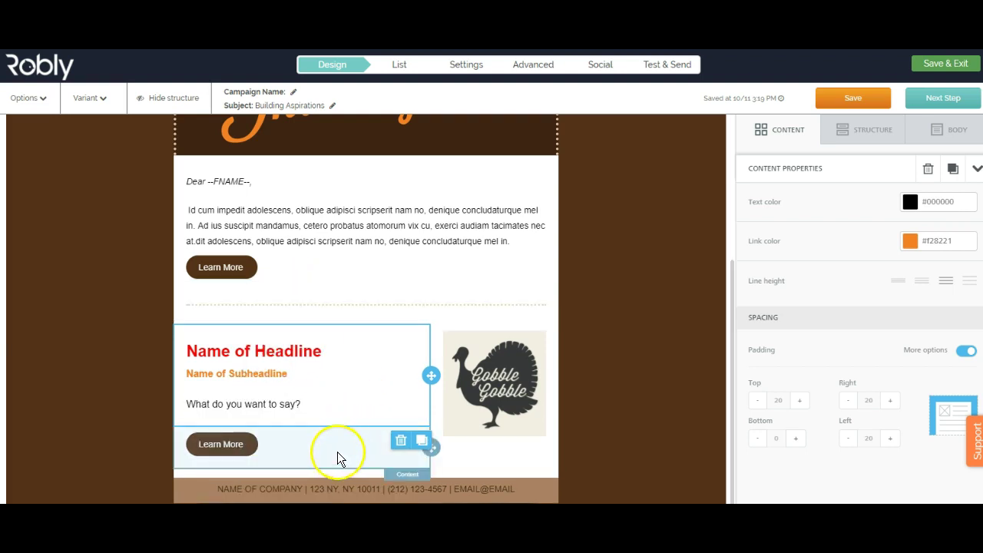
left_click(300, 407)
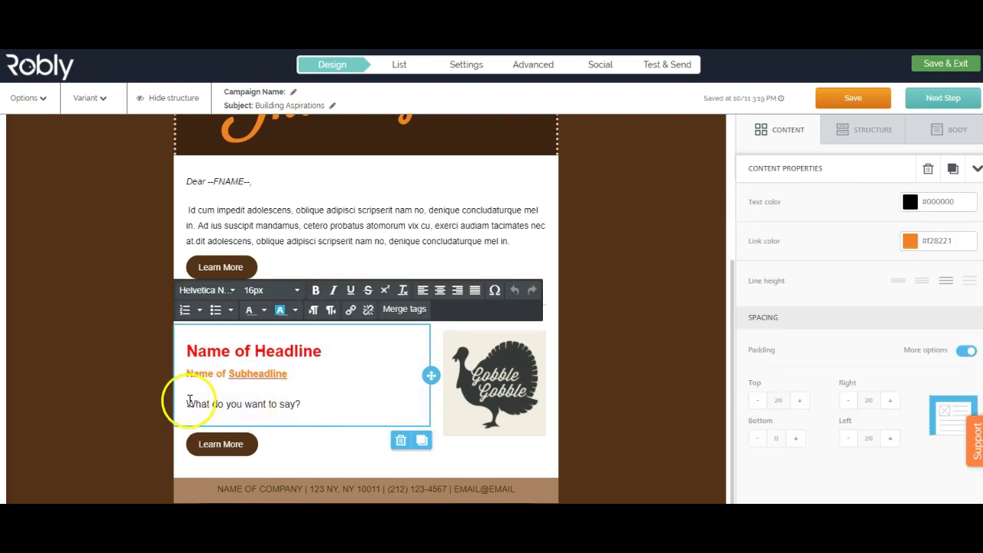
left_click_drag(189, 401, 296, 411)
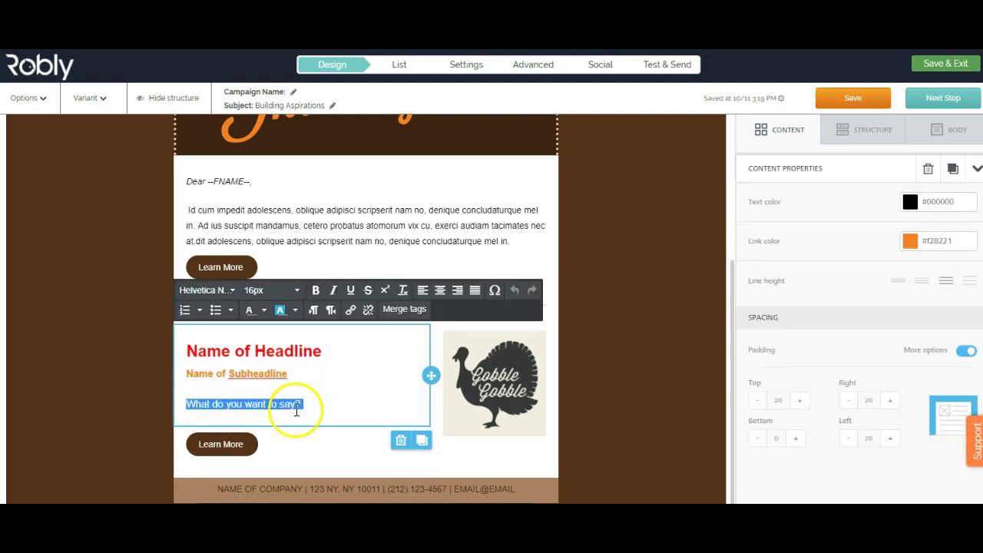
left_click(352, 311)
left_click(453, 239)
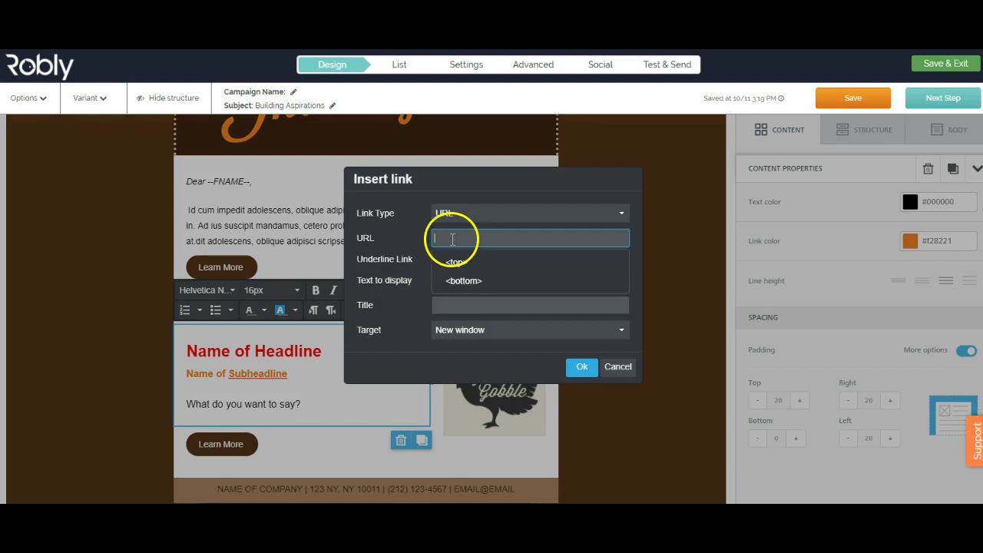
type("www.b")
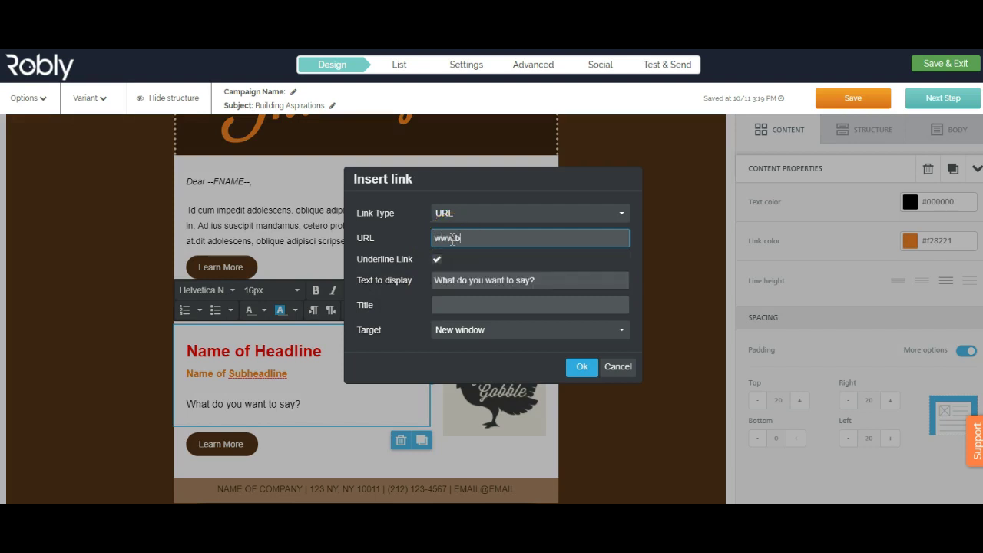
type("uildingaspirations.com")
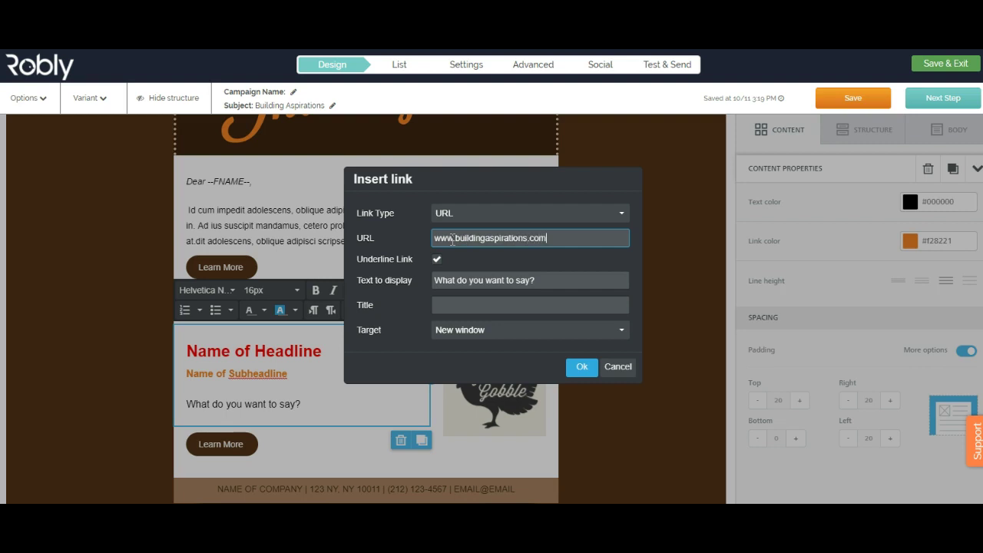
left_click(467, 304)
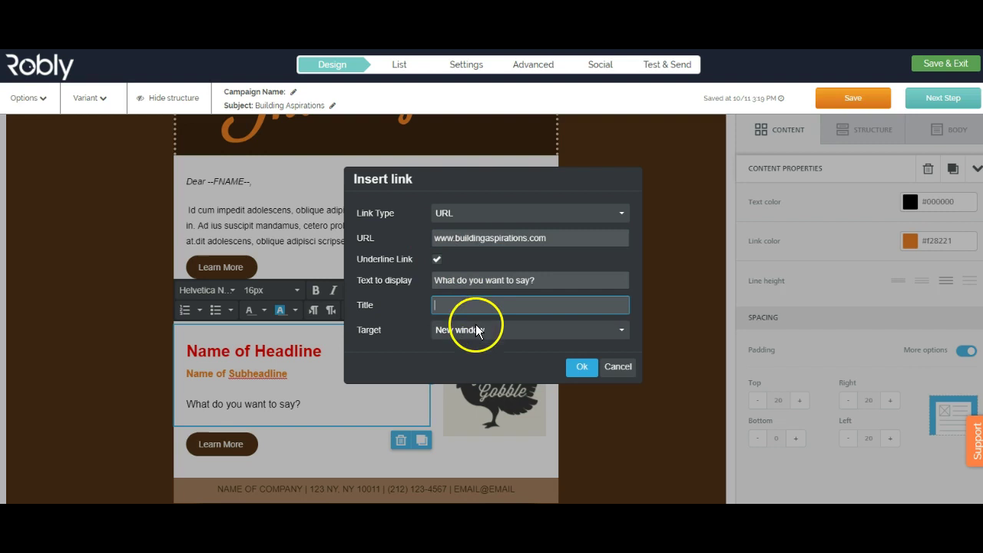
left_click(478, 336)
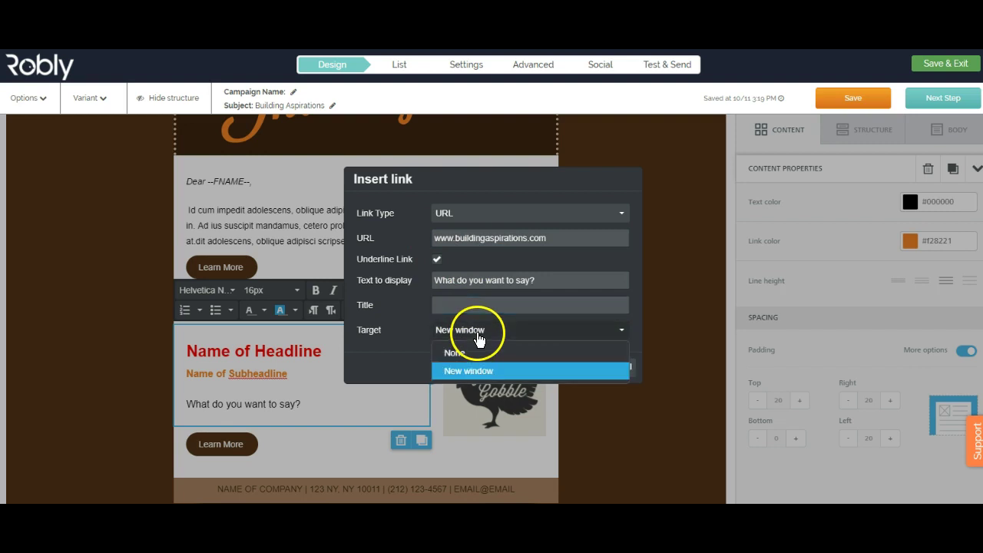
left_click(467, 307)
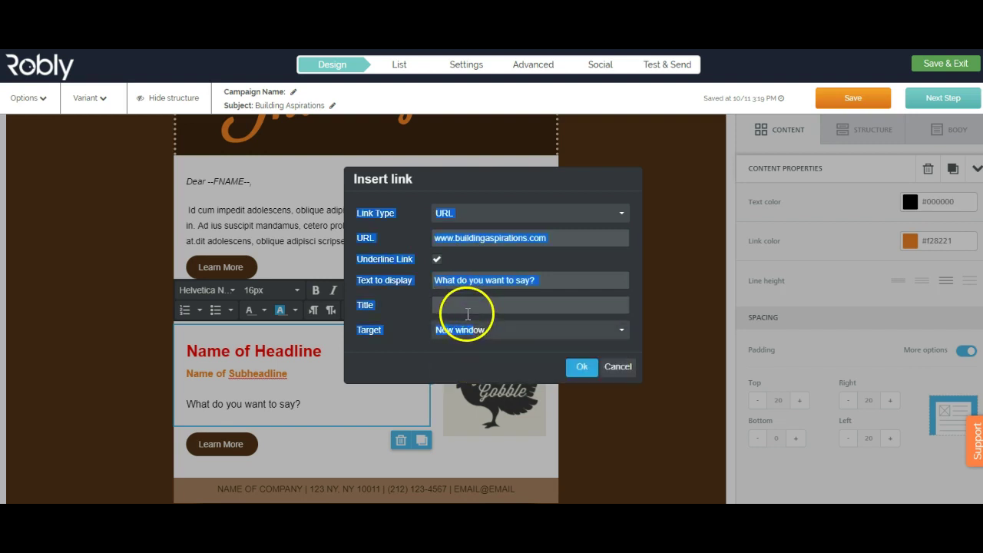
left_click(437, 259)
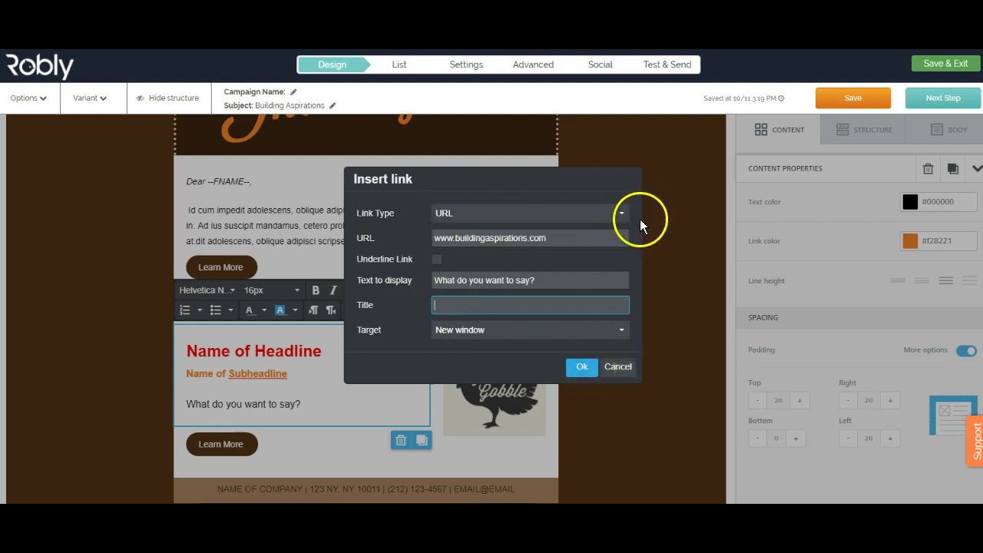
left_click(622, 216)
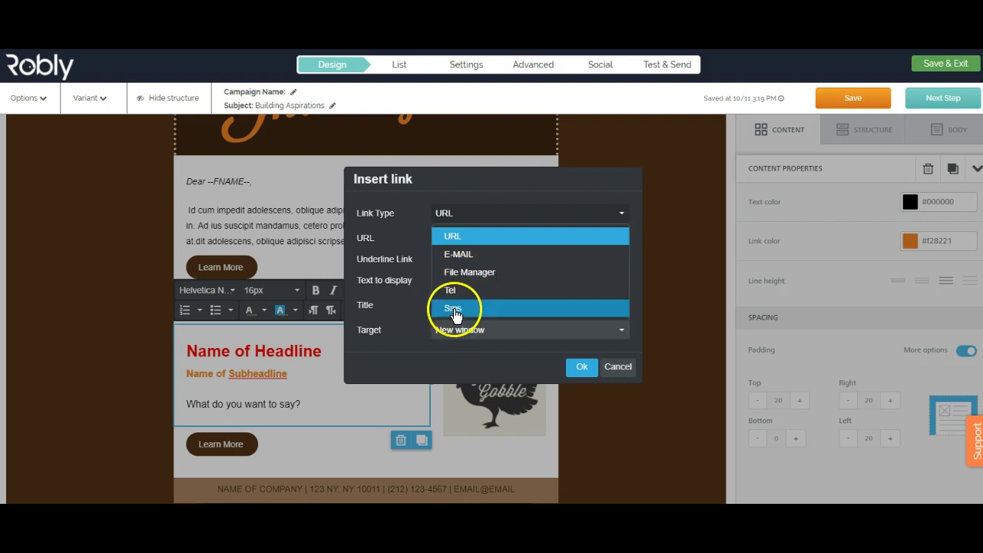
left_click(457, 279)
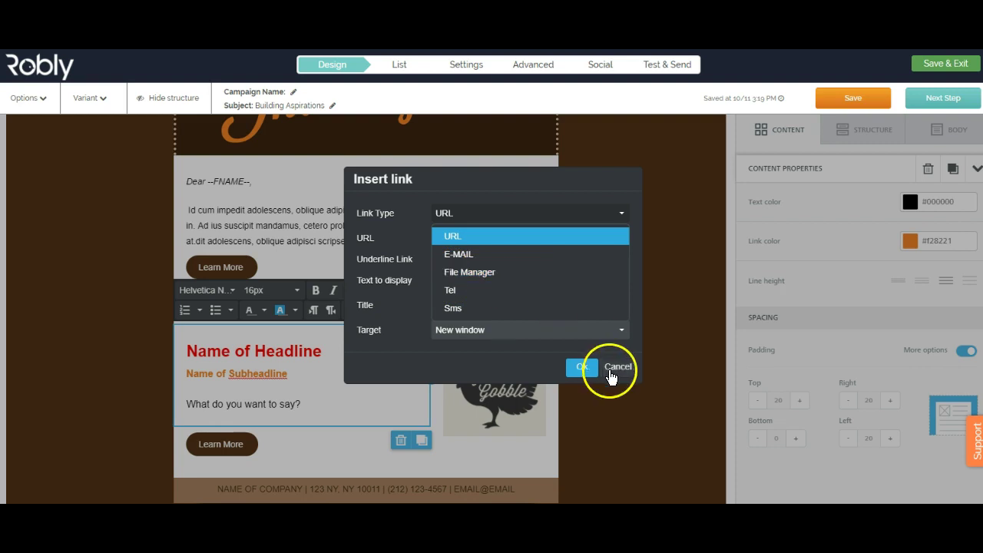
left_click(470, 236)
left_click(582, 369)
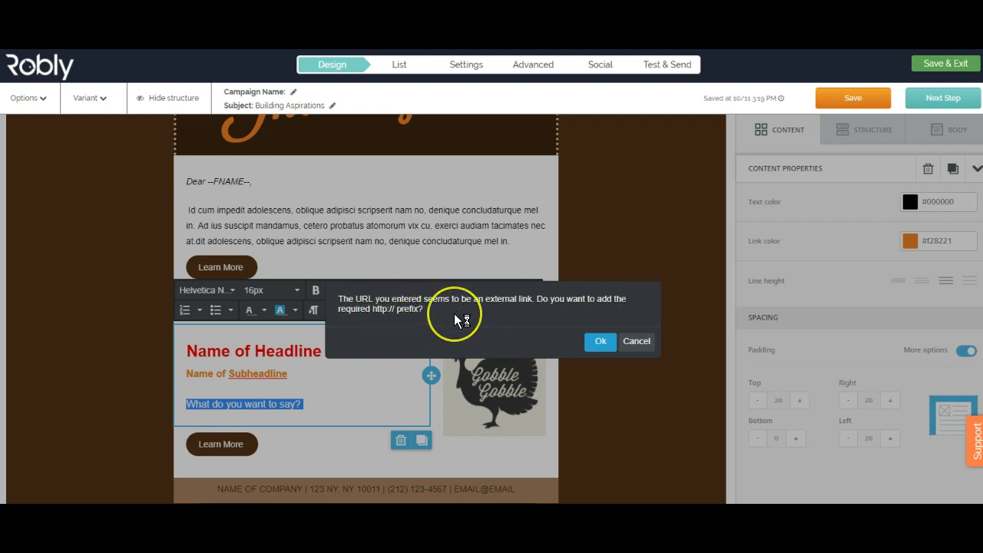
left_click(600, 341)
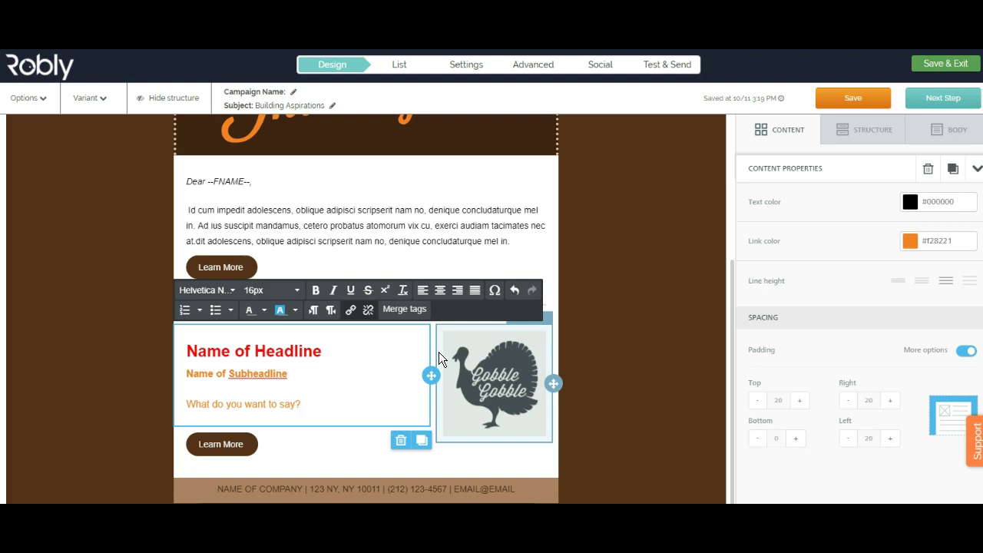
Step: Enter 'Campaign 1' in the empty Campaign Name field and commit it
left_click(294, 96)
left_click(314, 95)
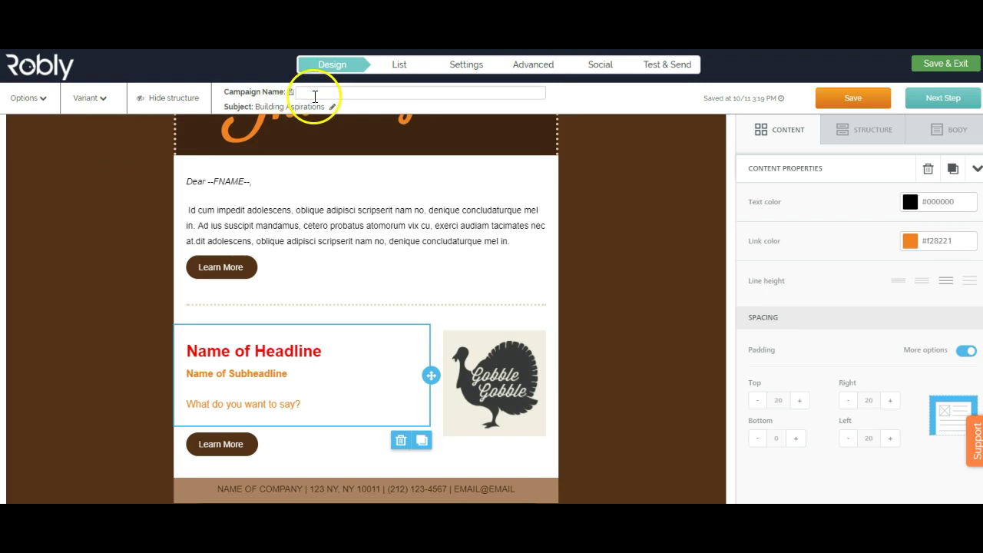
type("Cmap")
type("ampaign 1")
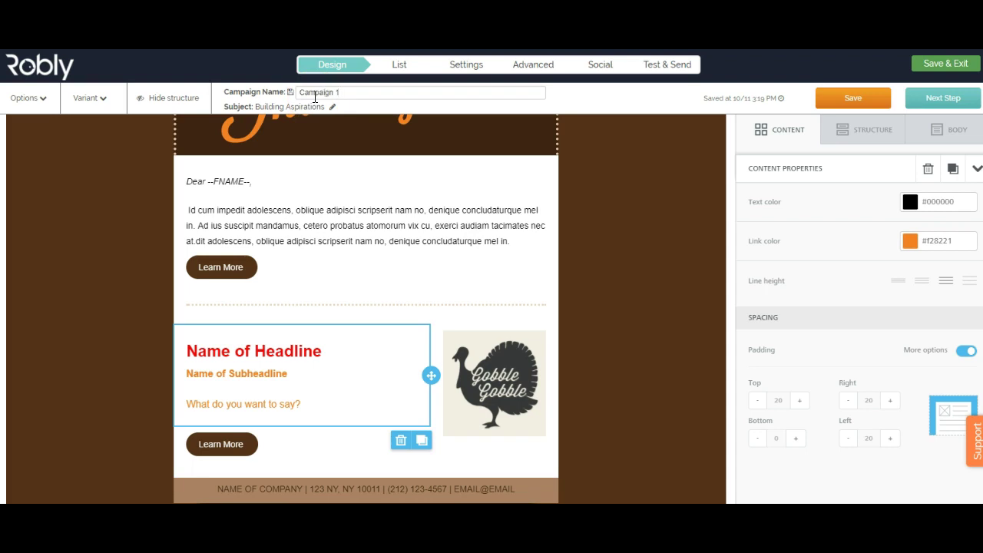
left_click(620, 179)
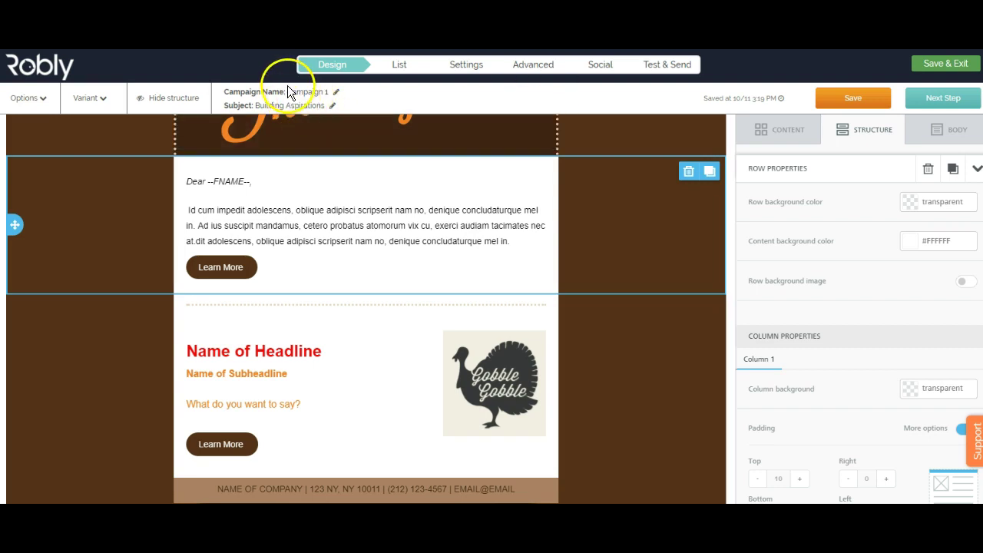
Step: Replace the 'Building Aspirations' subject with 'Are you ready for Thanksgiving', then save
left_click(333, 106)
left_click_drag(340, 105, 193, 103)
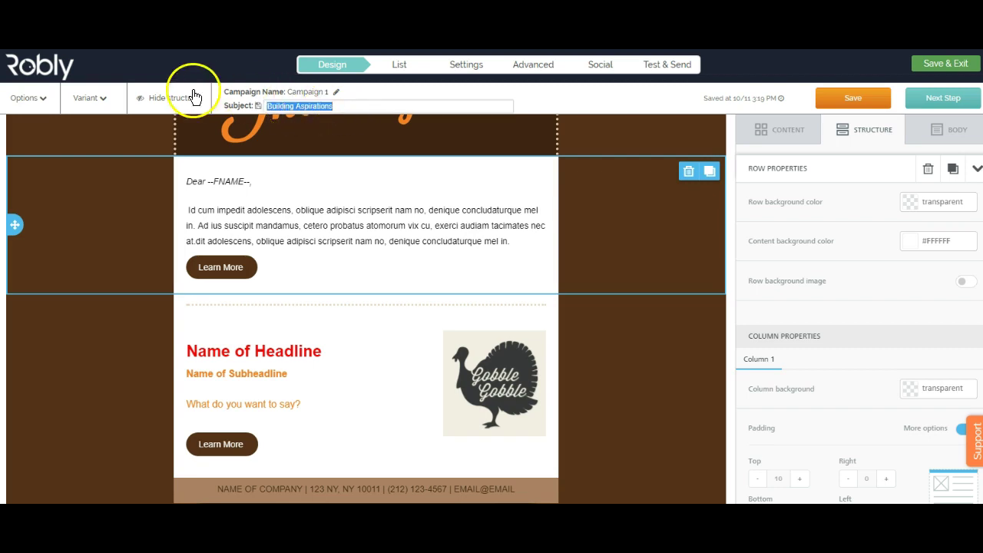
type("A")
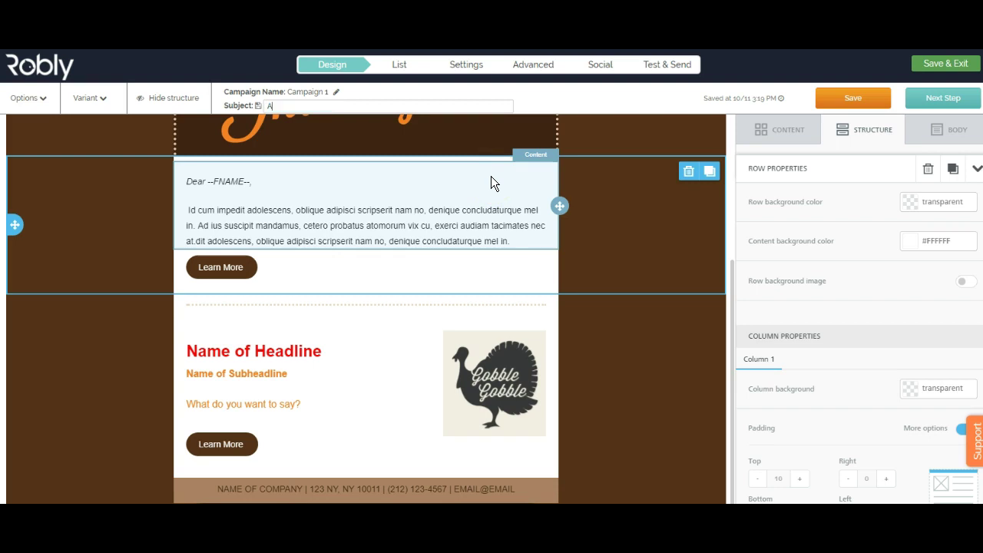
type("re you r")
type("eady for THans")
type("sk")
key("BackSpace")
key("BackSpace")
type("ksgiving")
left_click(694, 149)
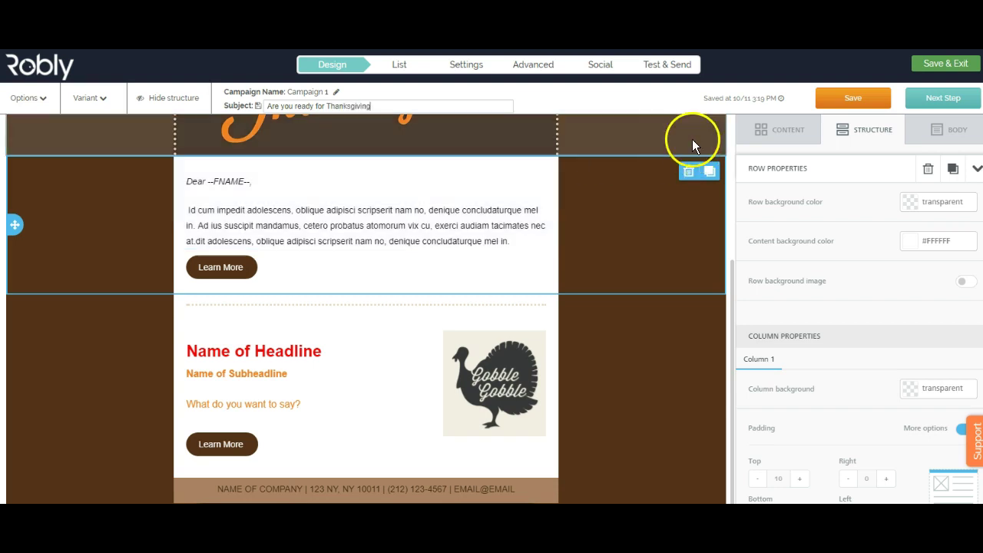
left_click(658, 227)
left_click(659, 225)
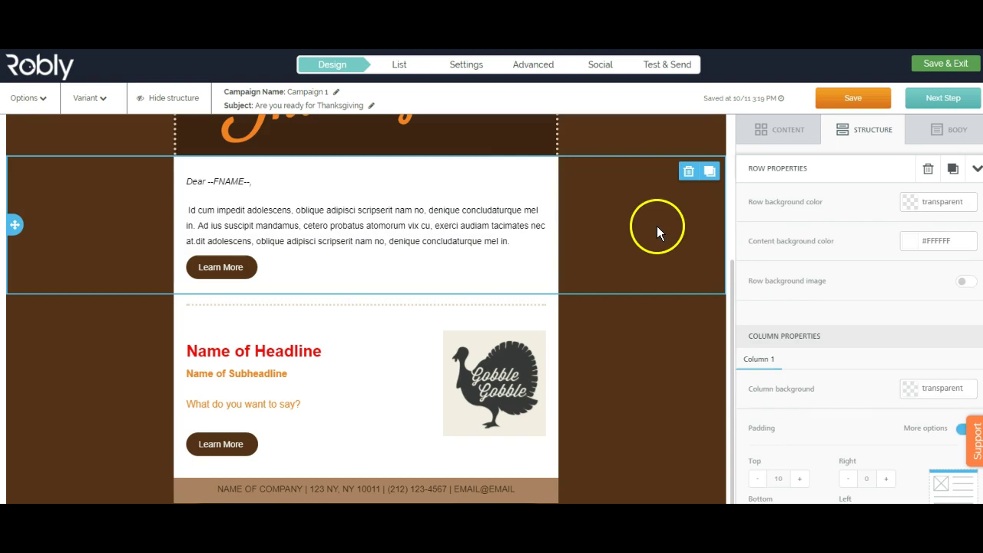
left_click(857, 101)
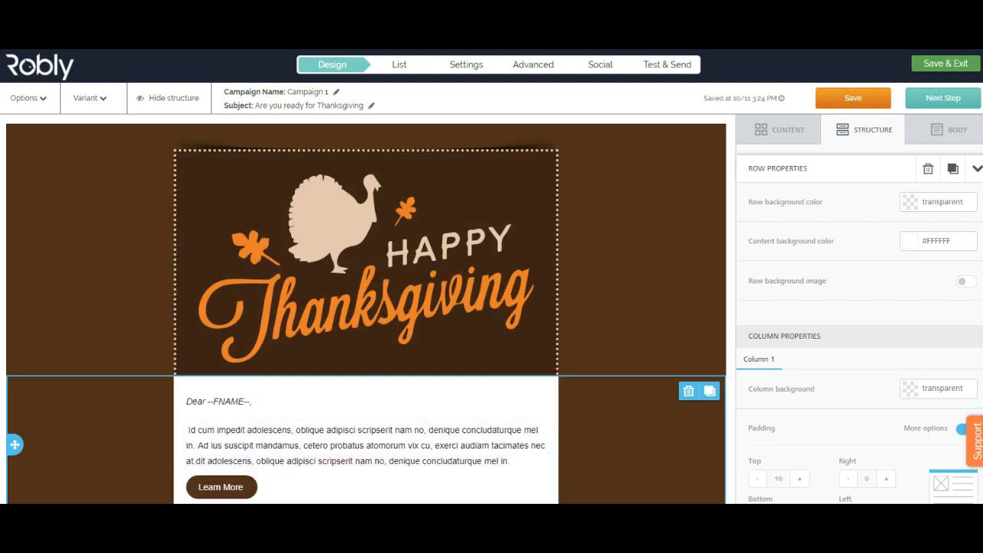
Step: Delete the greeting text block beneath the Thanksgiving header
left_click(28, 98)
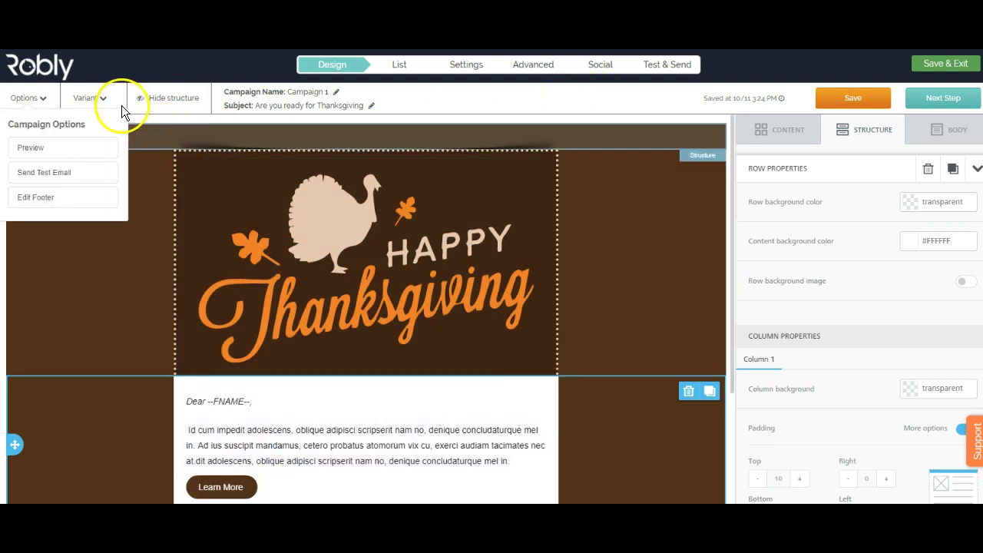
left_click(44, 98)
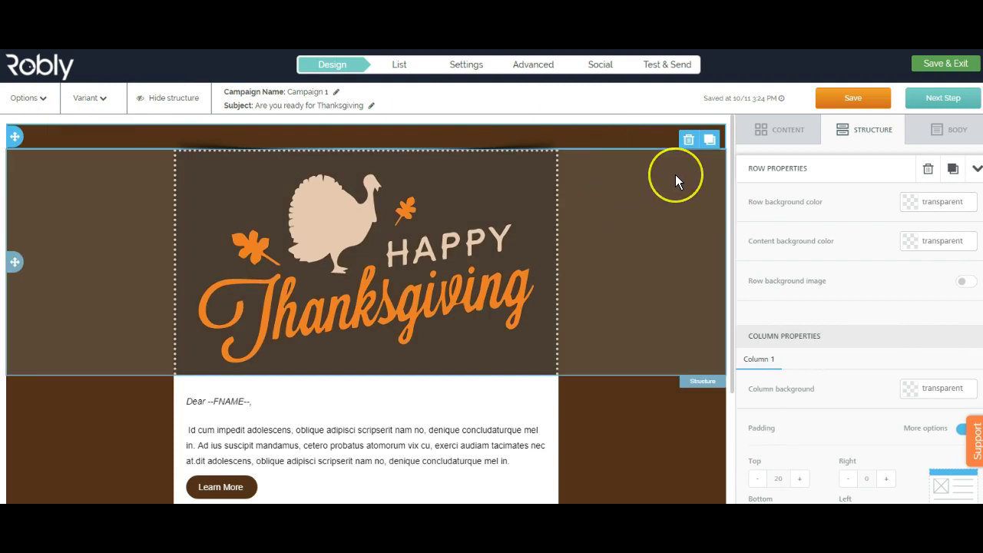
scroll(676, 174, "down", 3)
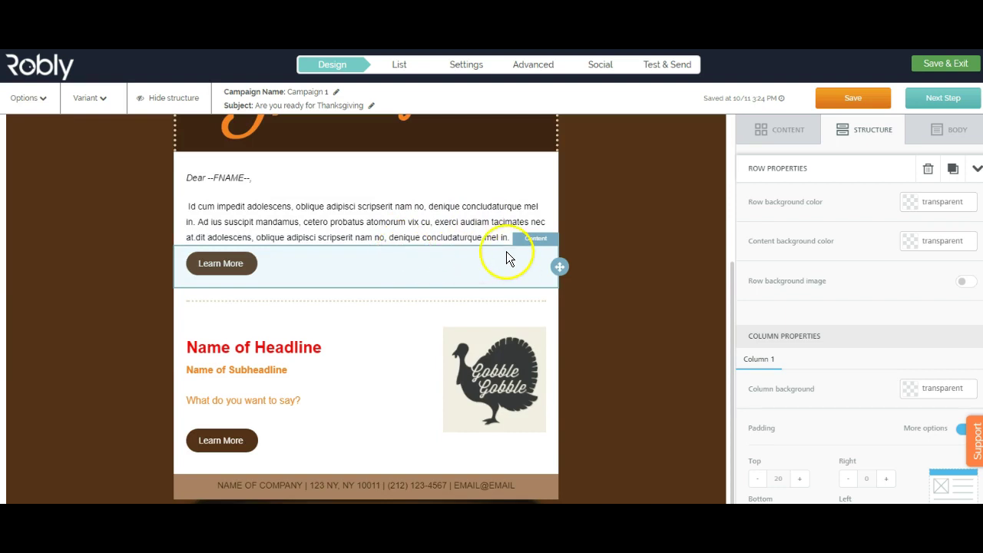
scroll(506, 258, "up", 3)
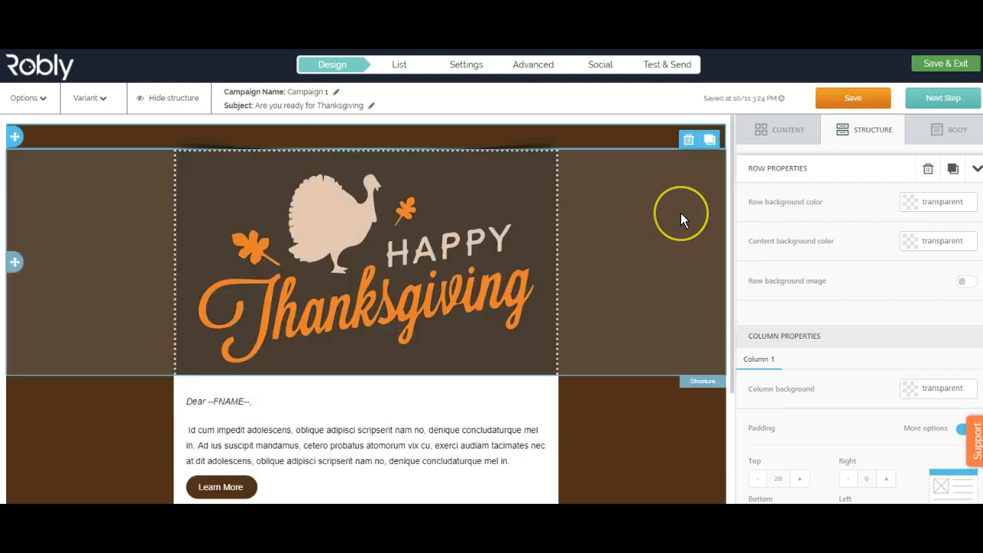
scroll(607, 283, "down", 3)
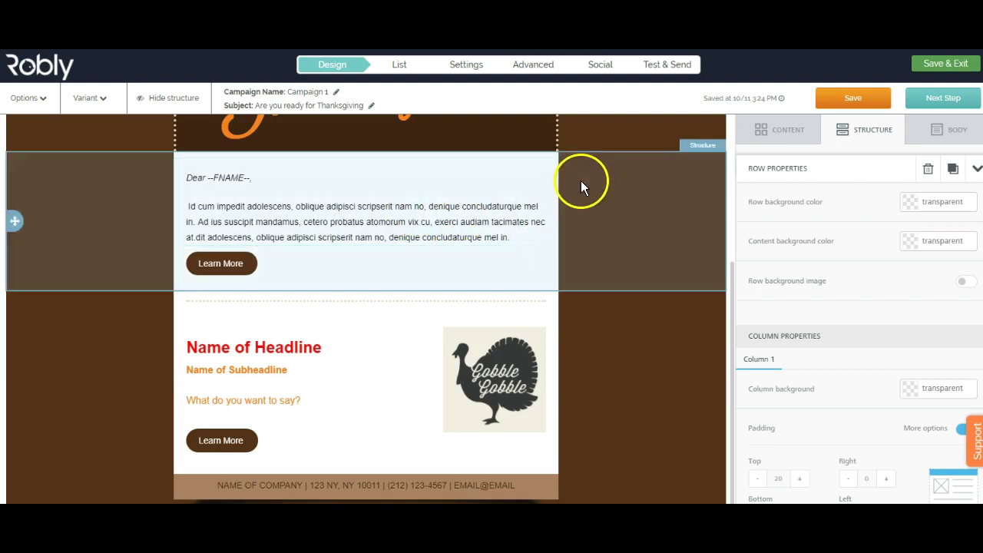
scroll(398, 195, "up", 2)
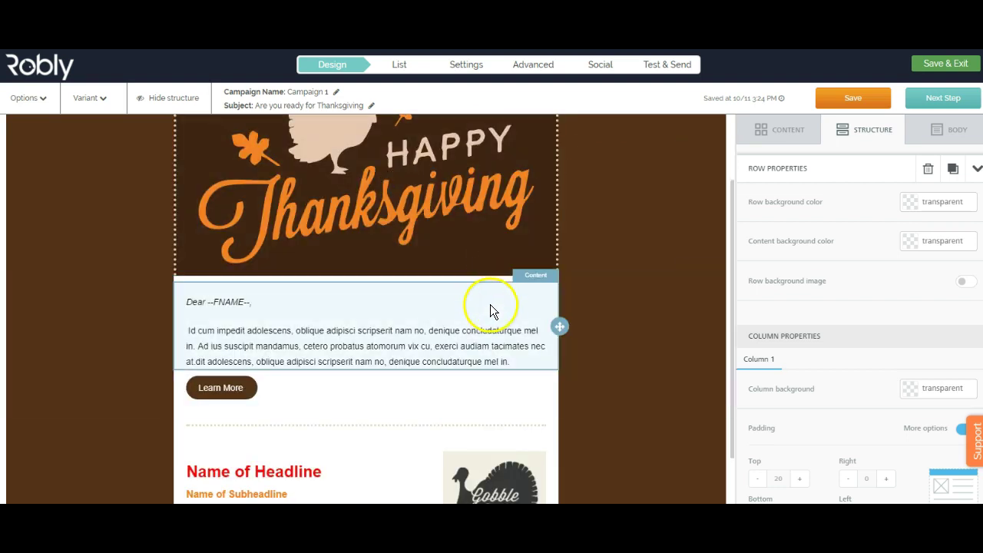
left_click(534, 330)
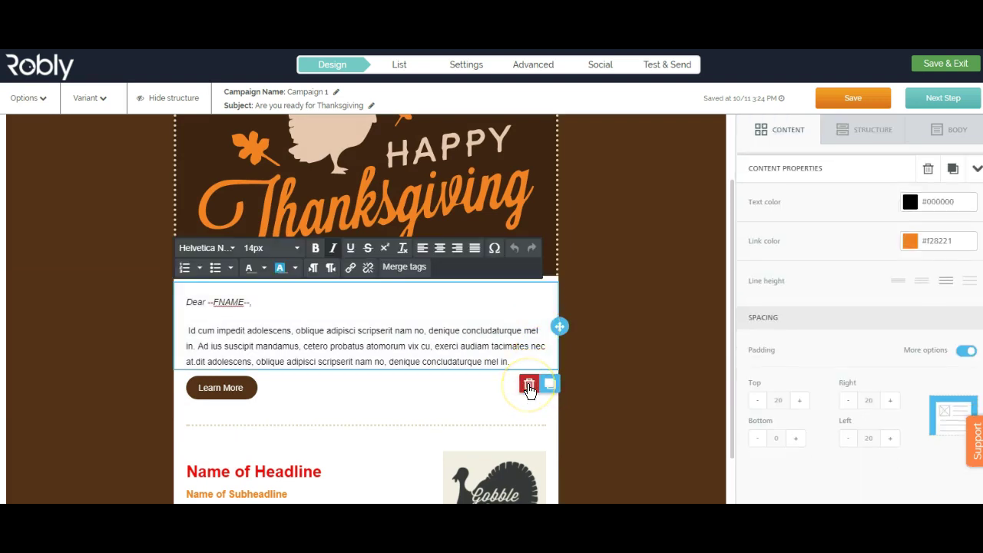
left_click(528, 385)
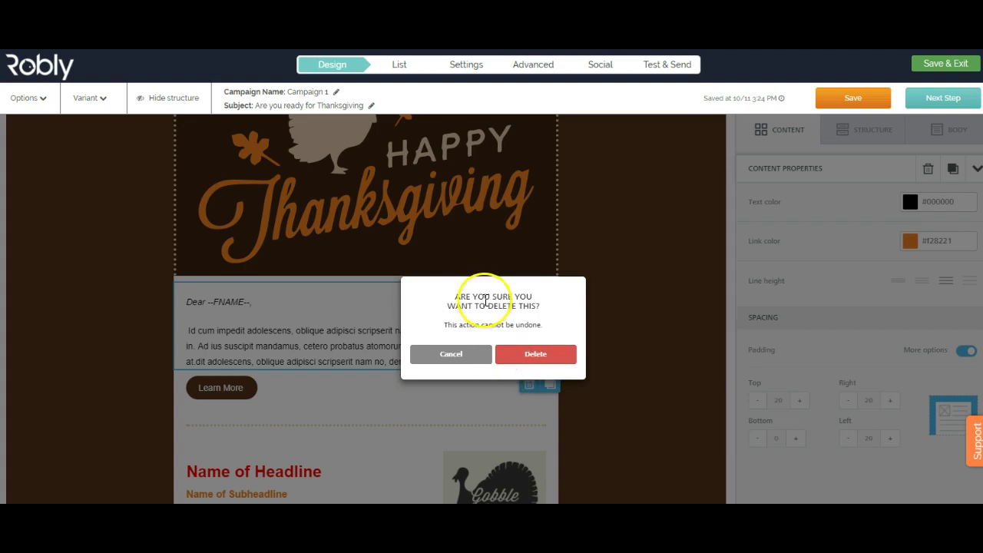
left_click(529, 356)
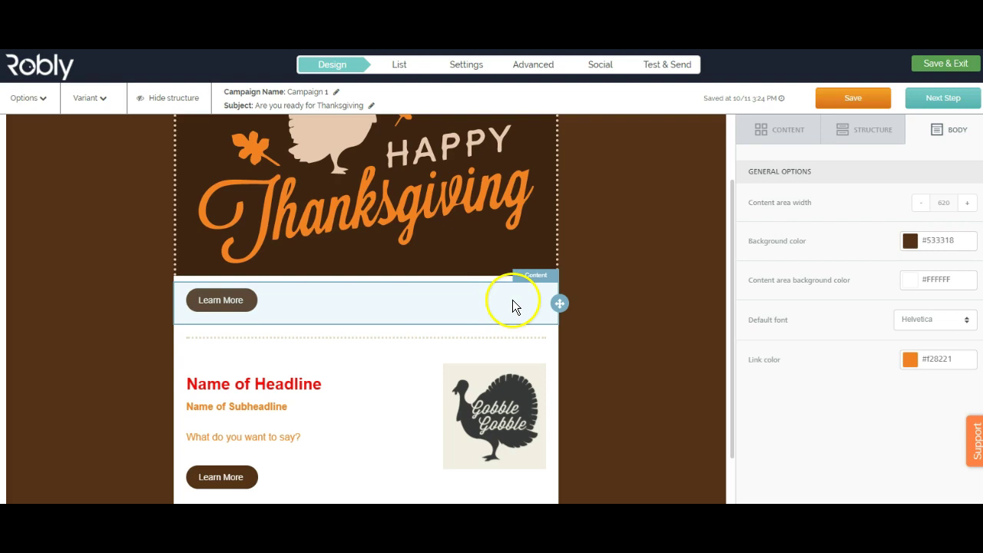
Step: Delete the Learn More button that sat below the greeting
left_click(512, 299)
left_click(529, 339)
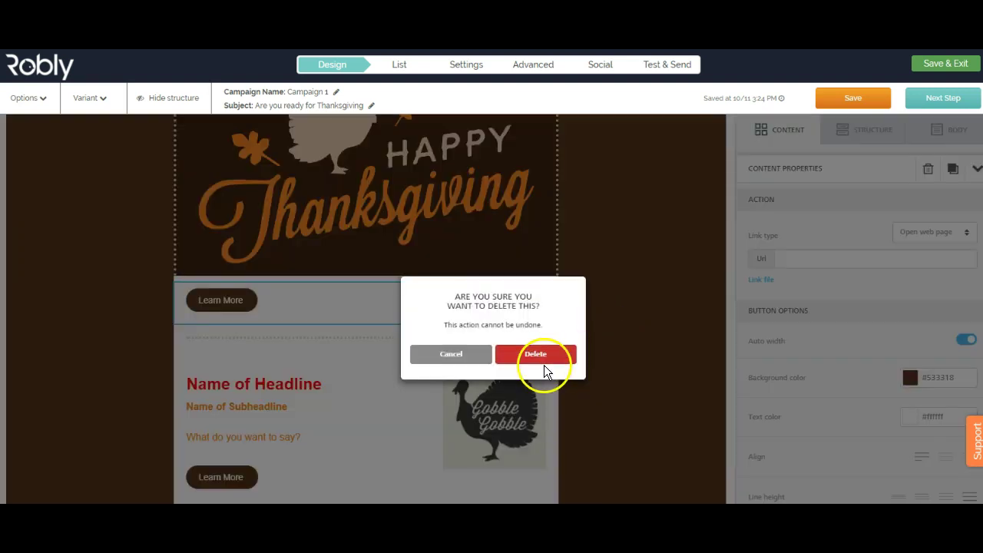
left_click(541, 360)
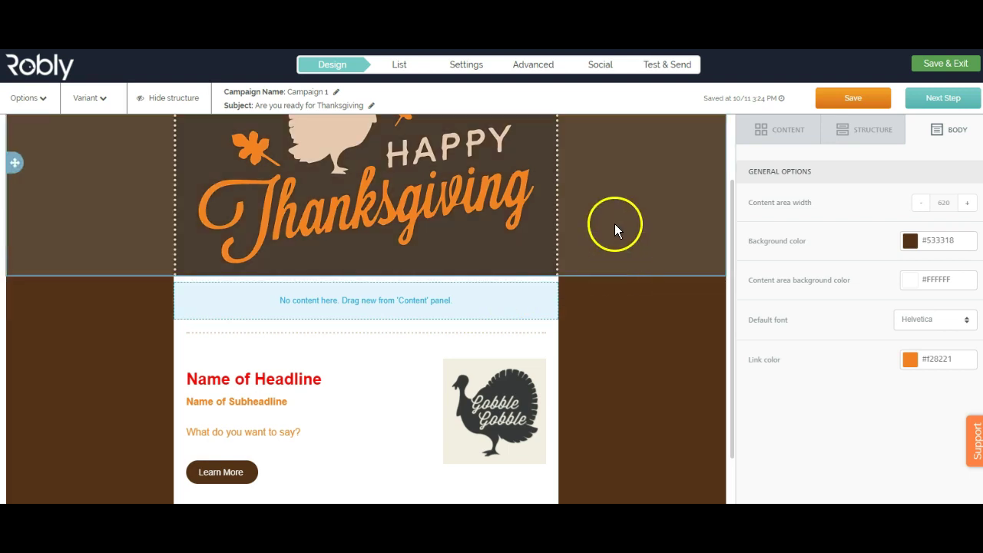
left_click(614, 219)
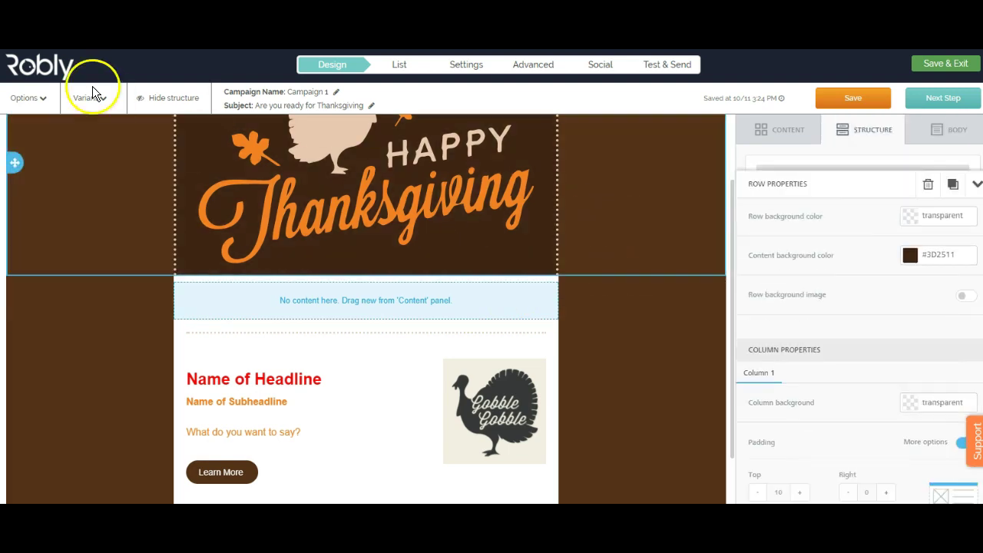
Step: Open the email preview and scroll through the desktop layout
left_click(44, 99)
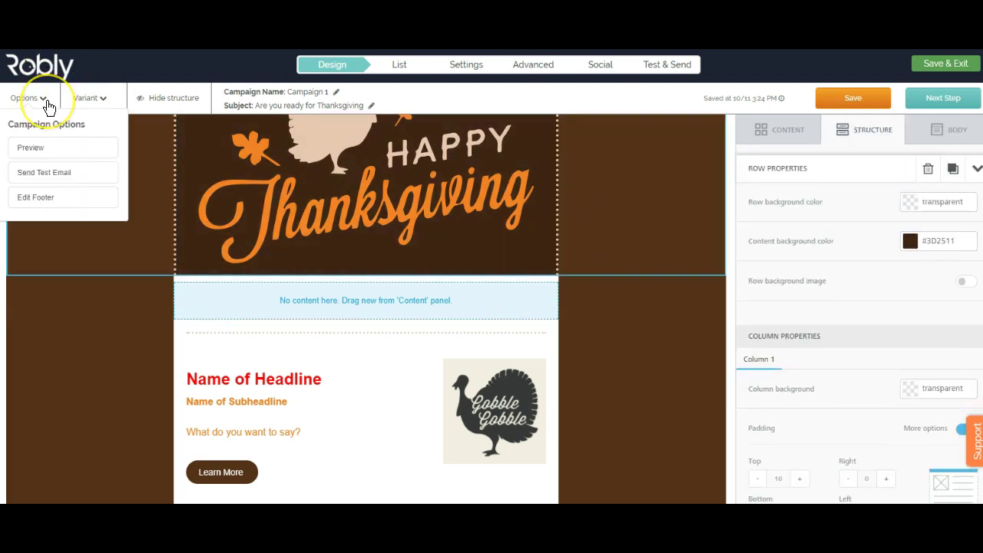
left_click(48, 155)
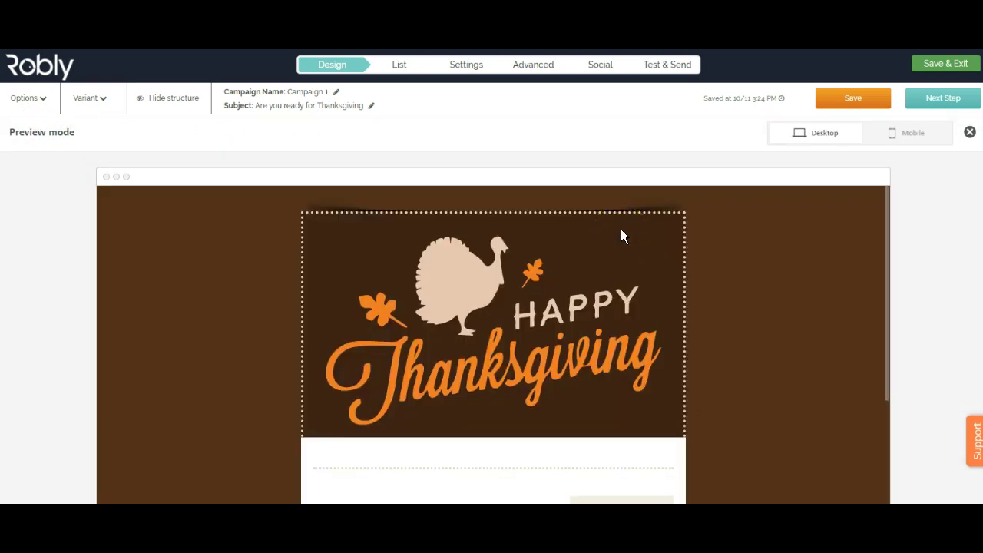
scroll(753, 252, "down", 3)
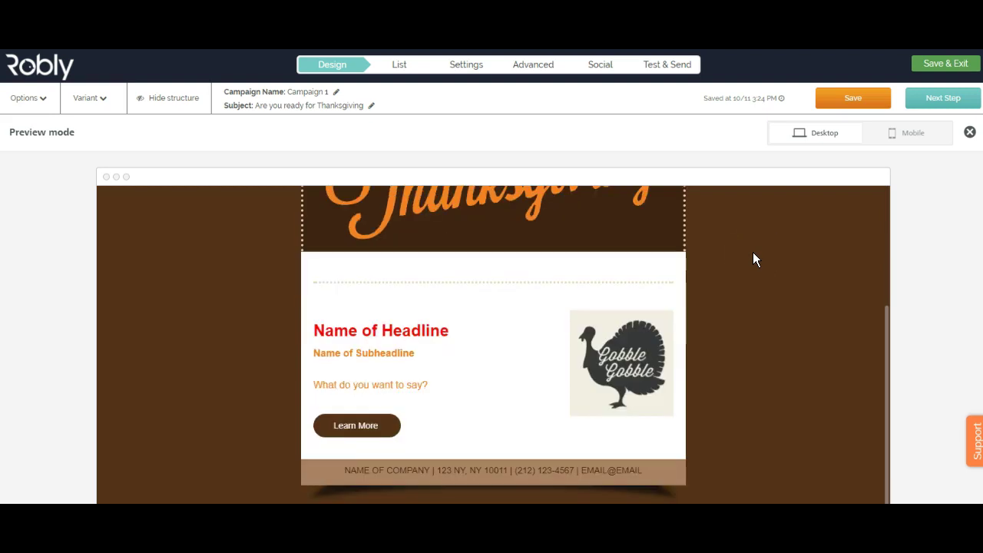
scroll(750, 255, "up", 4)
scroll(750, 255, "down", 3)
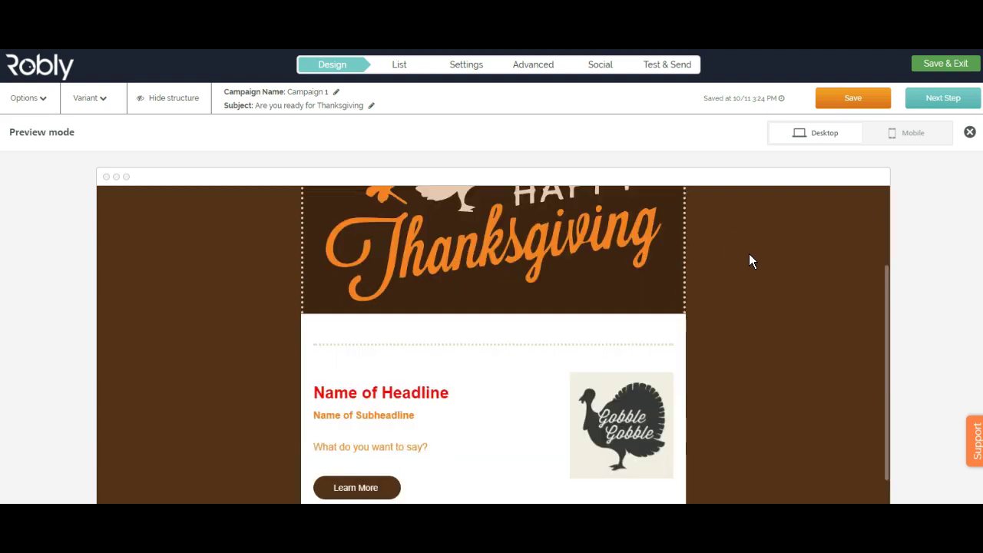
scroll(749, 255, "down", 1)
scroll(749, 256, "up", 3)
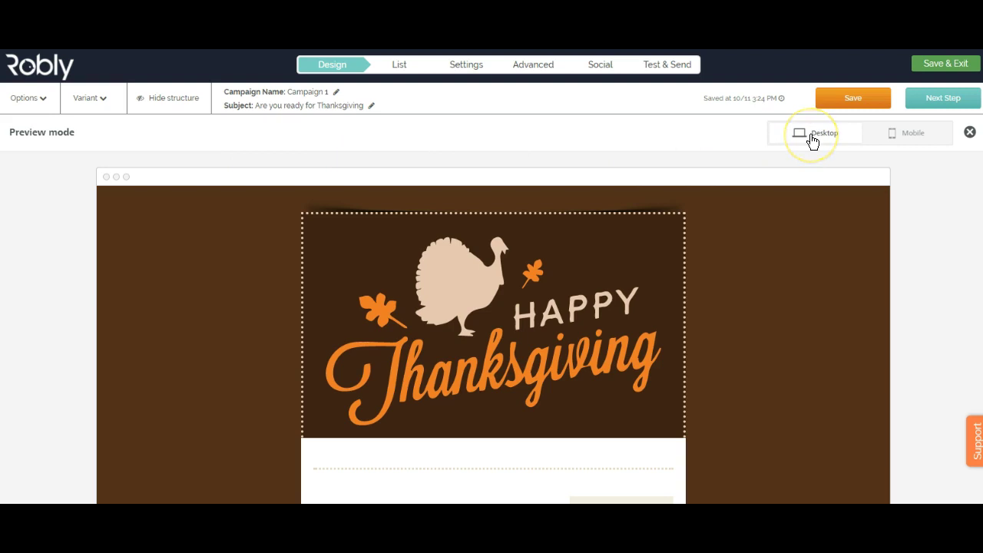
left_click(904, 141)
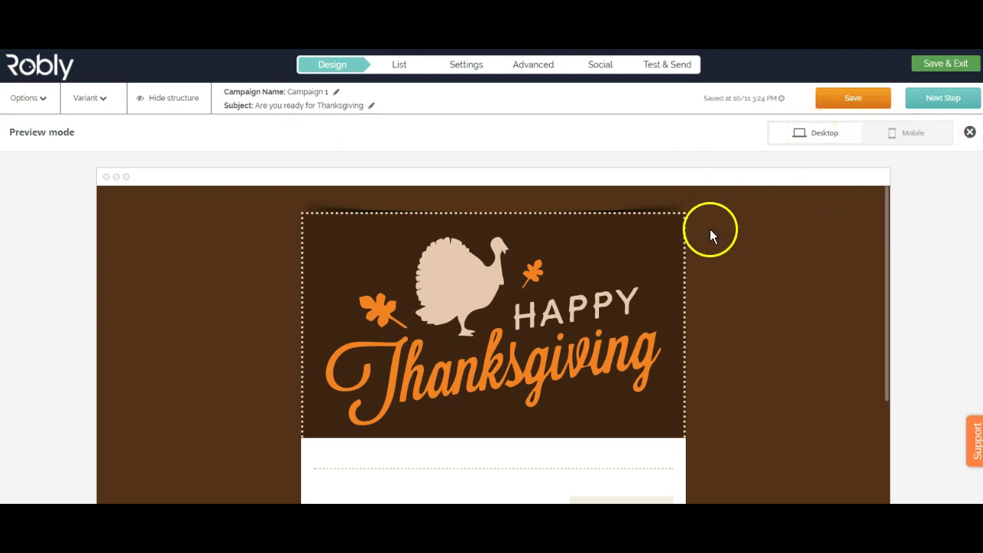
scroll(708, 235, "down", 3)
scroll(704, 242, "up", 3)
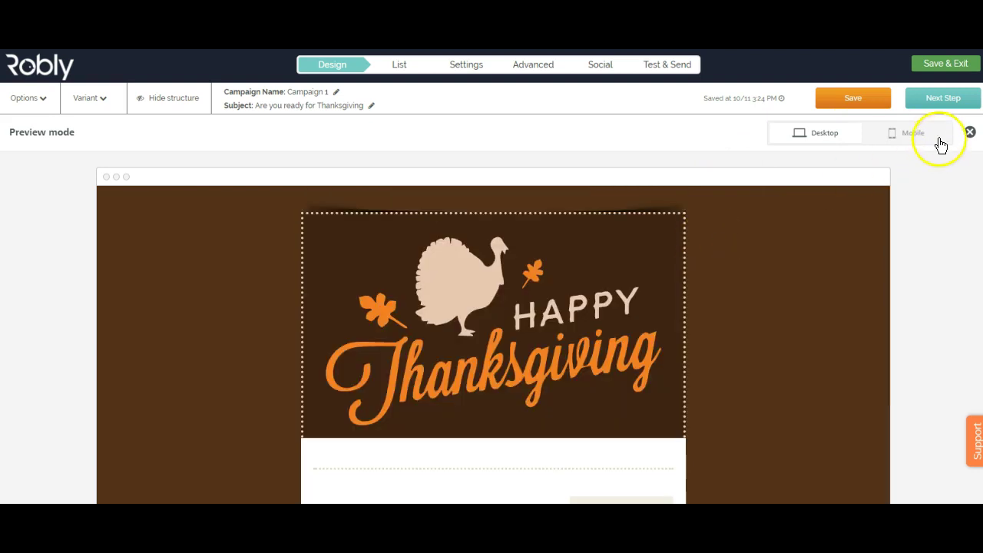
Step: Check the mobile layout, then switch back to the desktop preview
left_click(914, 135)
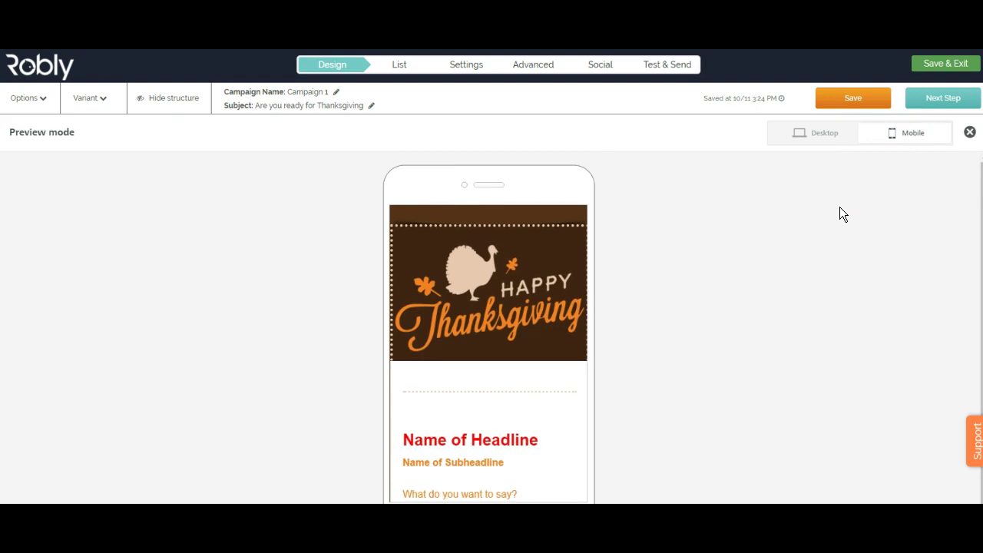
left_click(851, 202)
scroll(851, 202, "up", 1)
left_click(818, 146)
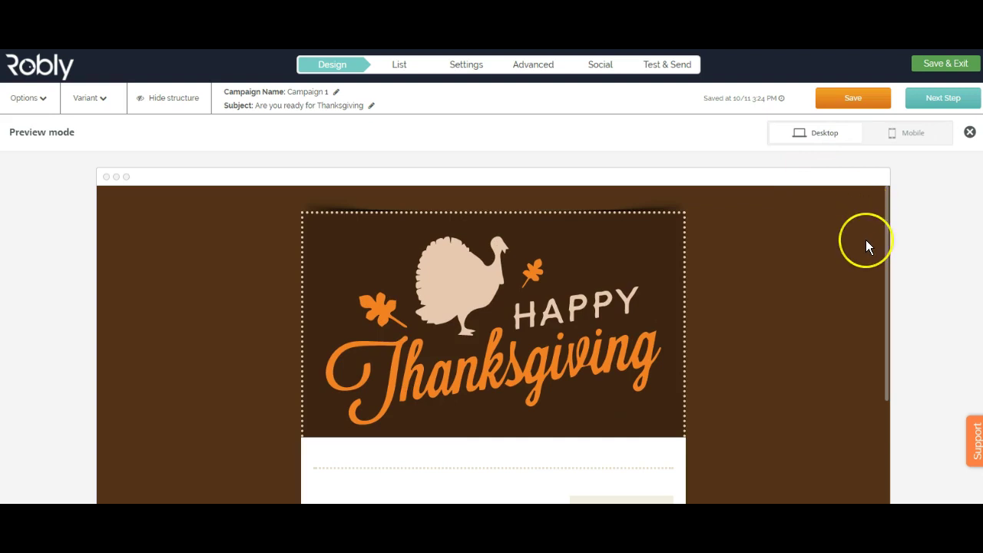
scroll(865, 240, "down", 3)
scroll(866, 240, "up", 3)
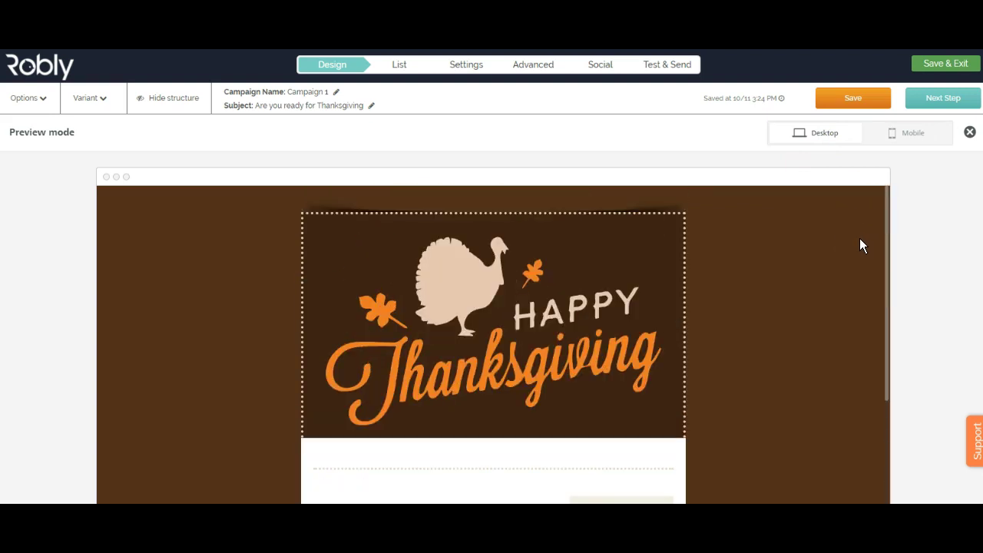
left_click(920, 158)
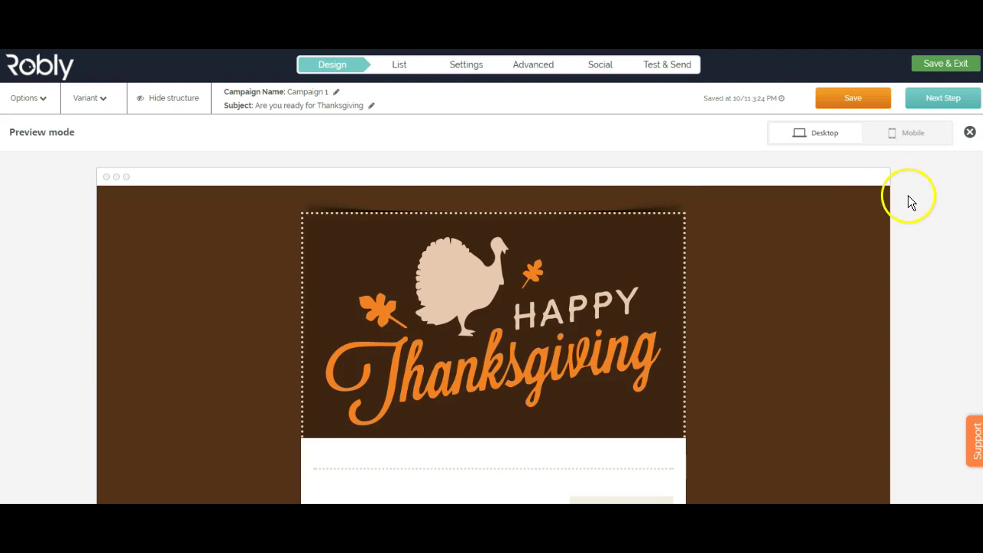
Step: Untick Entire List, tick ME Only, and confirm a campaign size of 1 subscribed contact
left_click(947, 99)
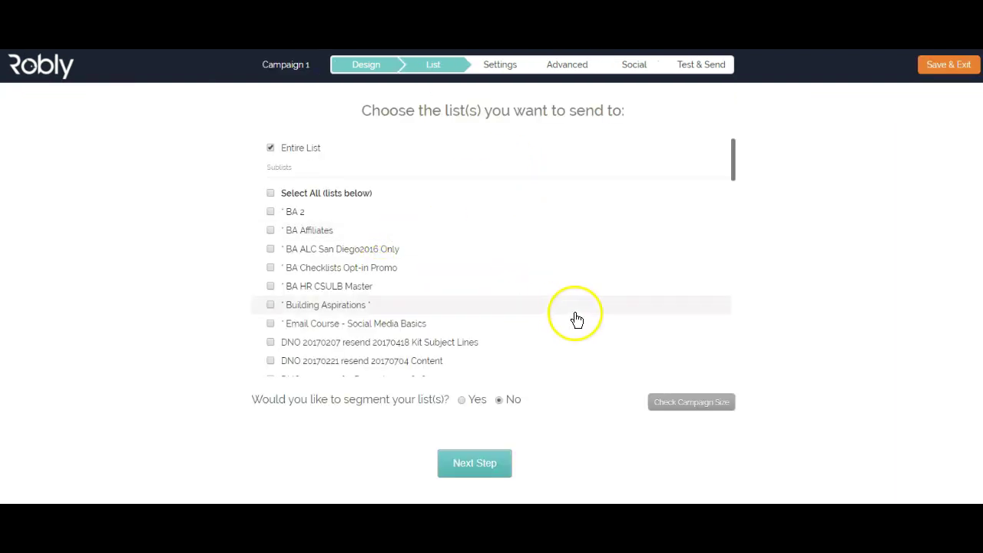
scroll(618, 285, "down", 3)
scroll(617, 281, "up", 4)
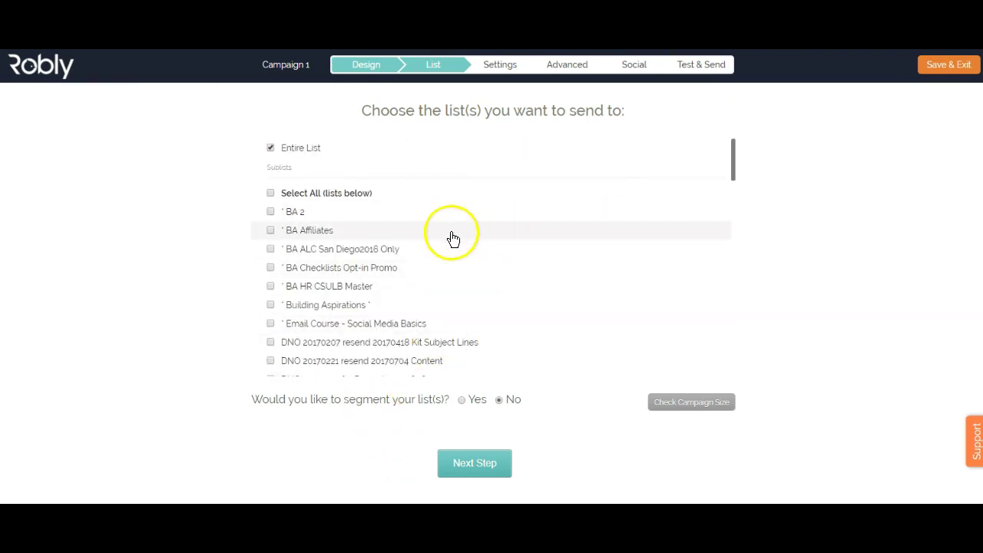
left_click(271, 149)
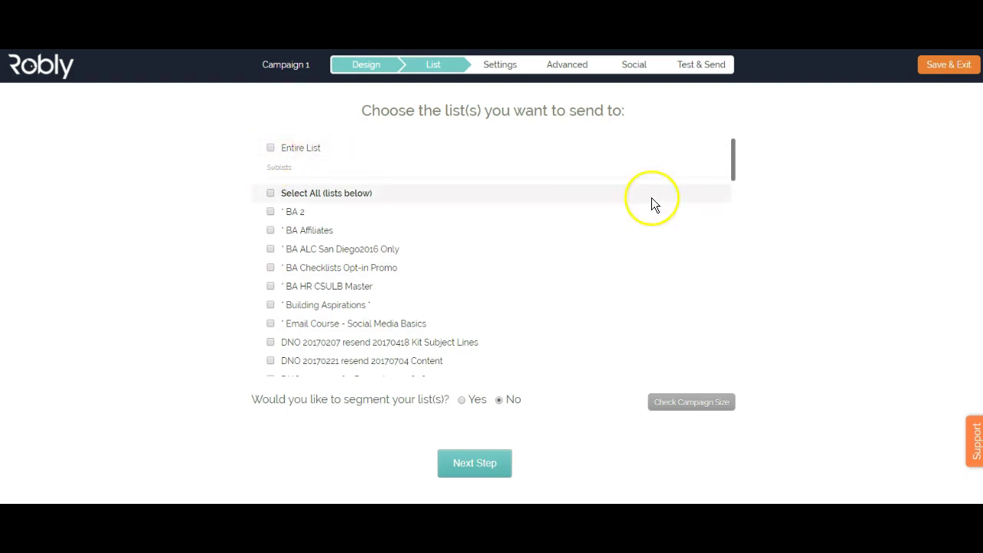
left_click_drag(731, 177, 734, 232)
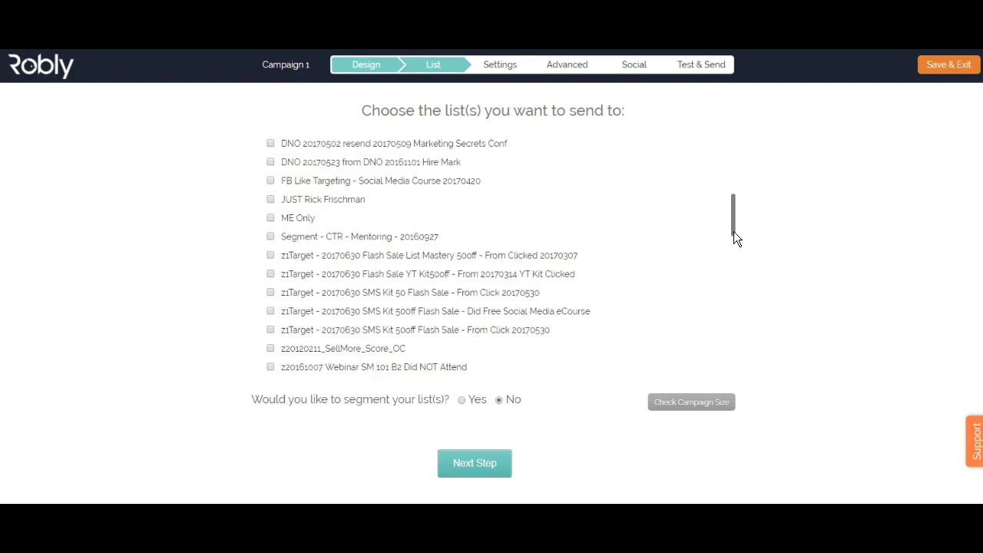
left_click(271, 219)
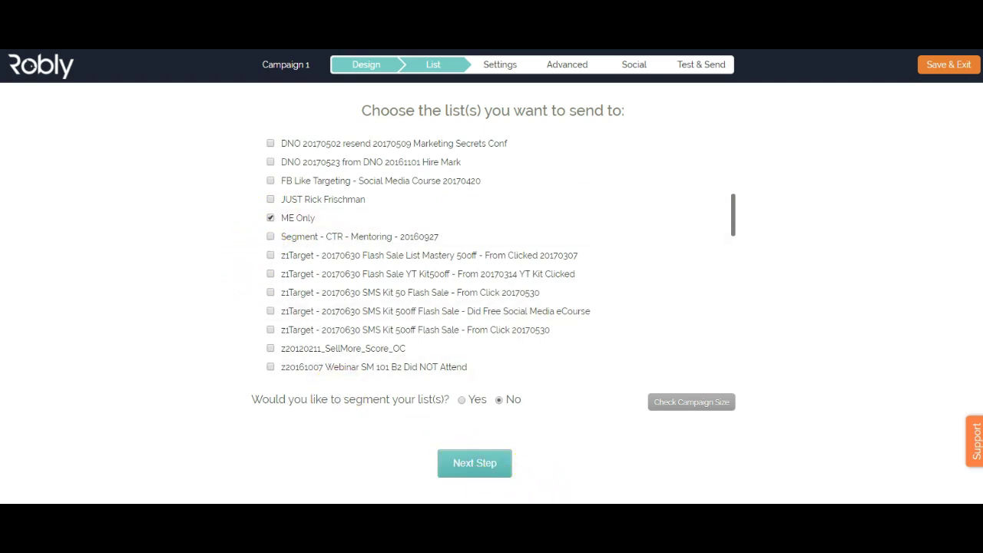
left_click(694, 404)
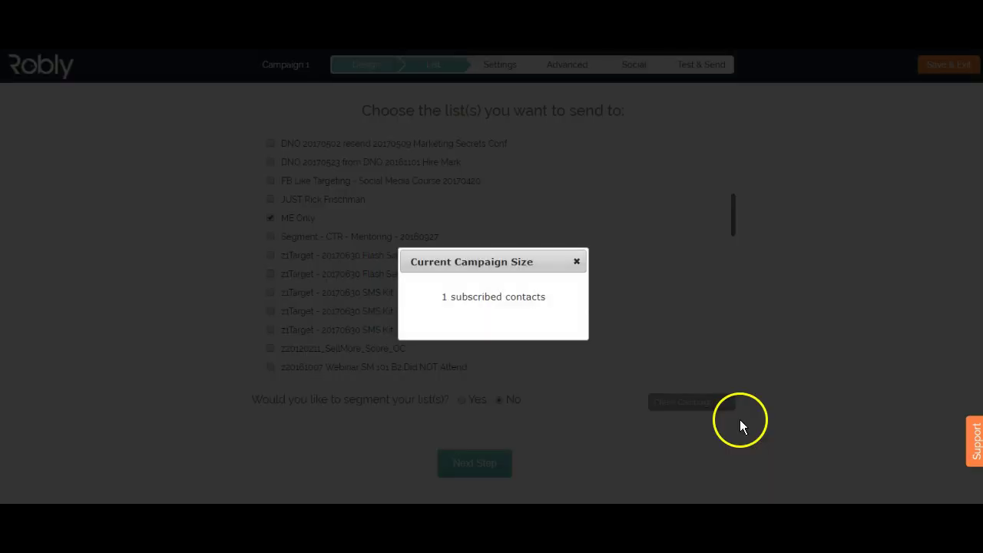
Step: Close the campaign size summary and replace the From Name with the sender's own name
left_click(576, 263)
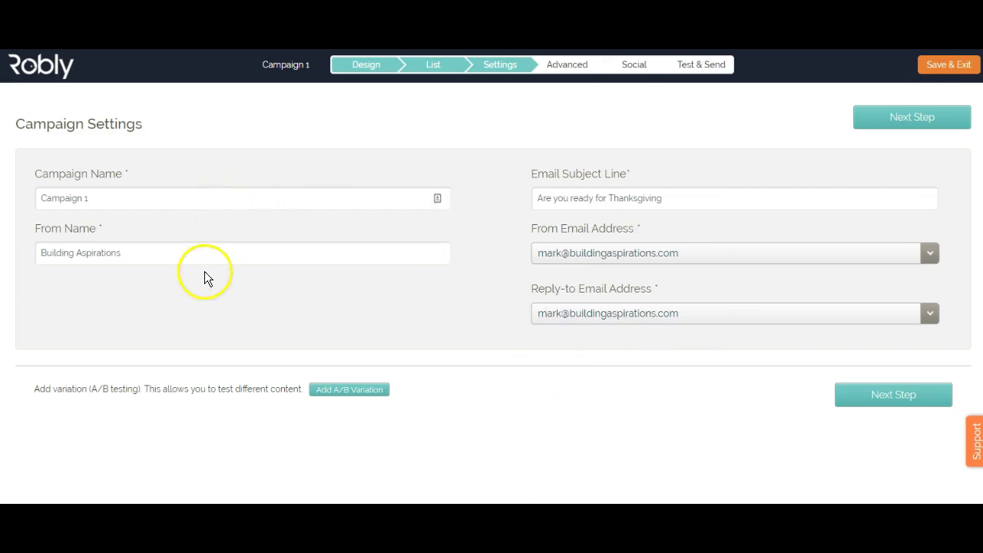
left_click_drag(164, 257, 7, 265)
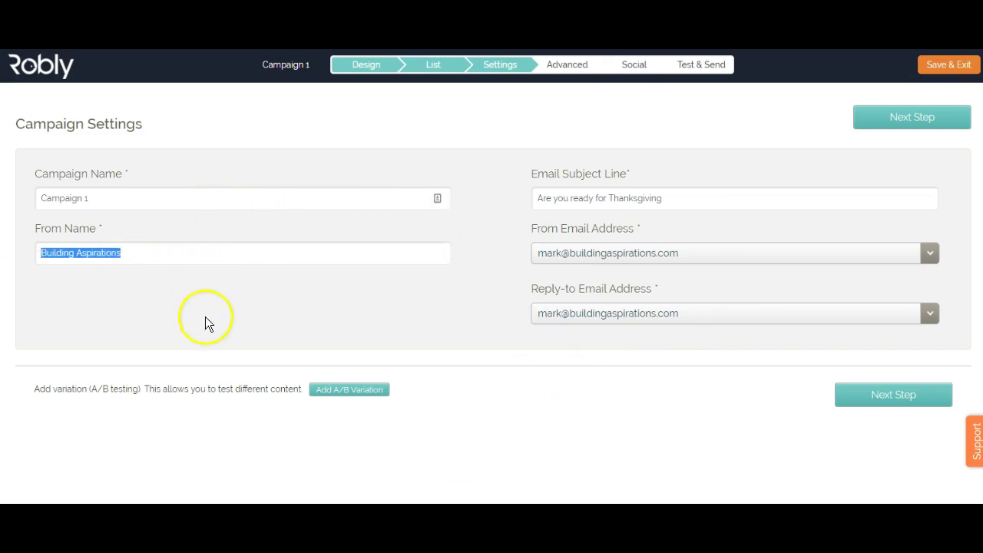
type("Mark M")
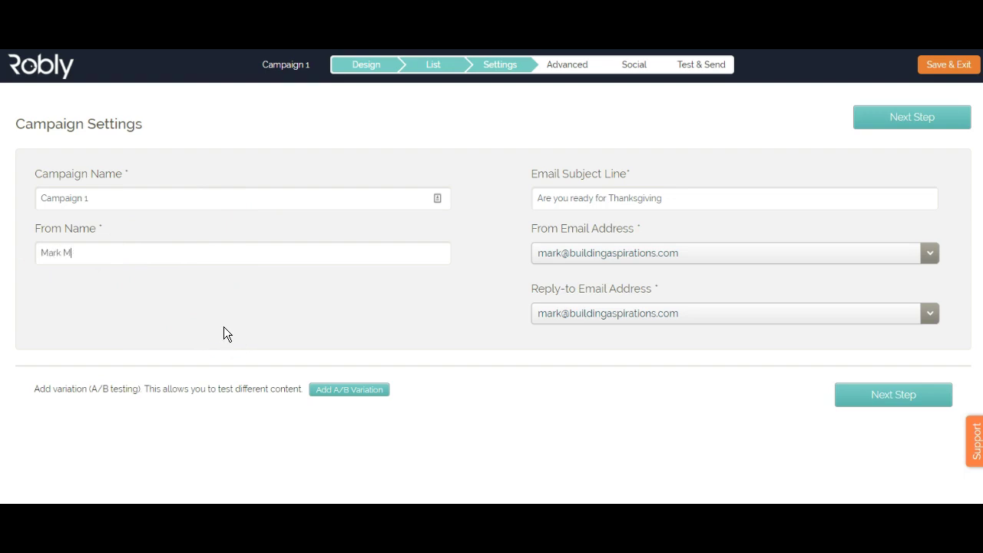
type("ikelat")
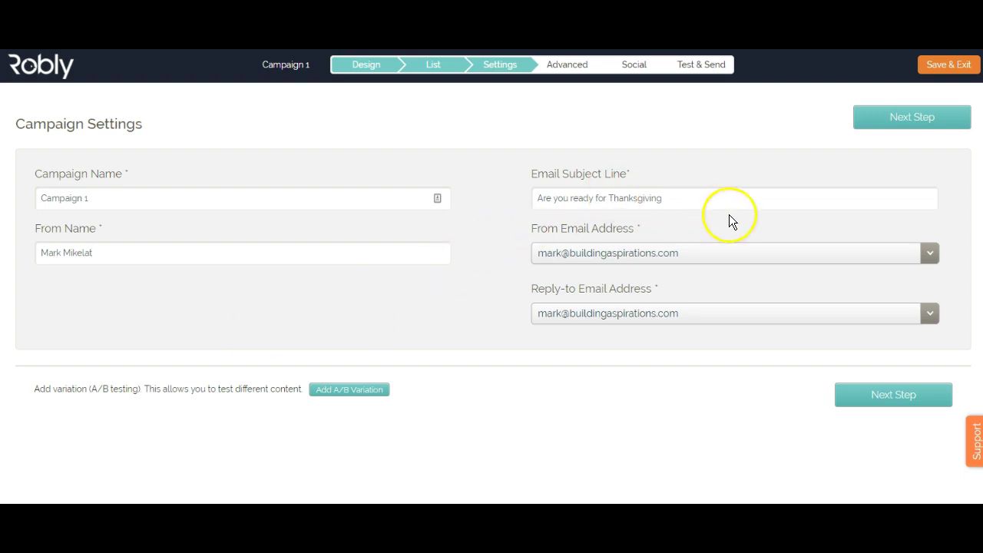
Step: Add '?' to make the subject 'Are you ready for Thanksgiving?', leaving the reply-to address unchanged
left_click(699, 195)
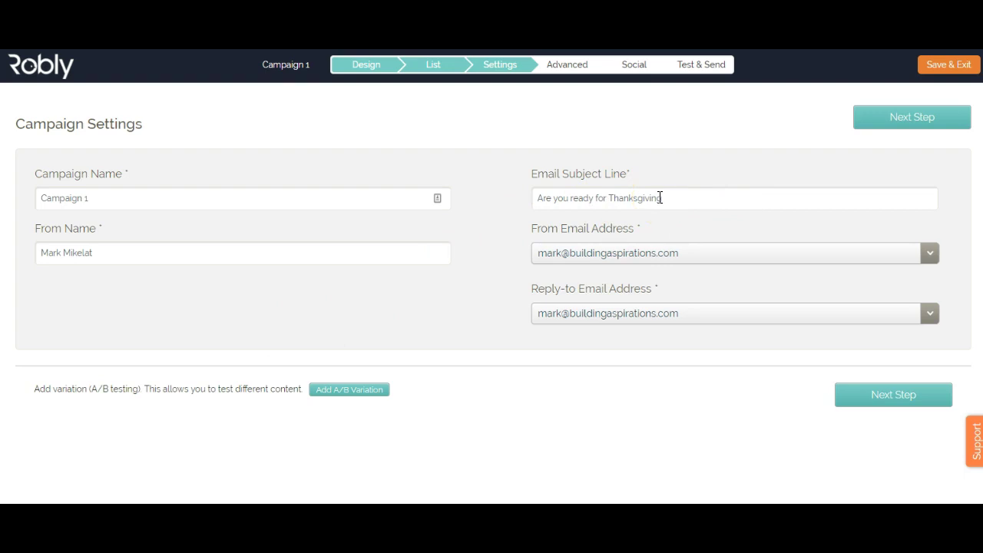
type("?")
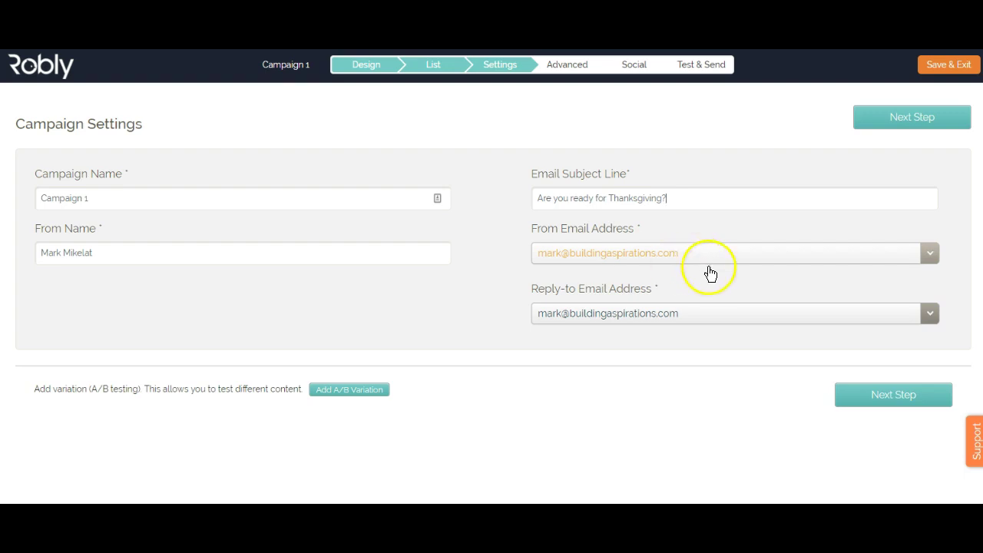
left_click(931, 319)
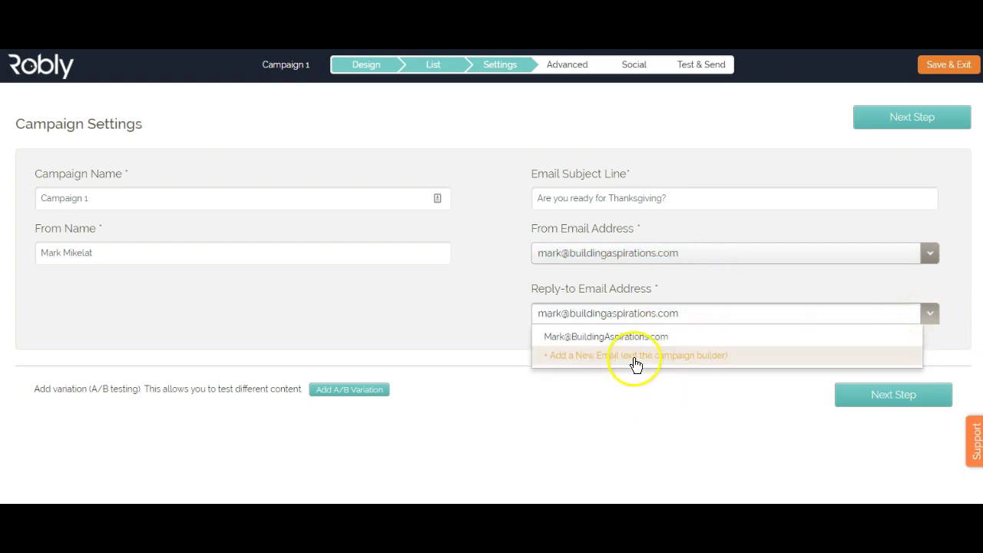
left_click(652, 435)
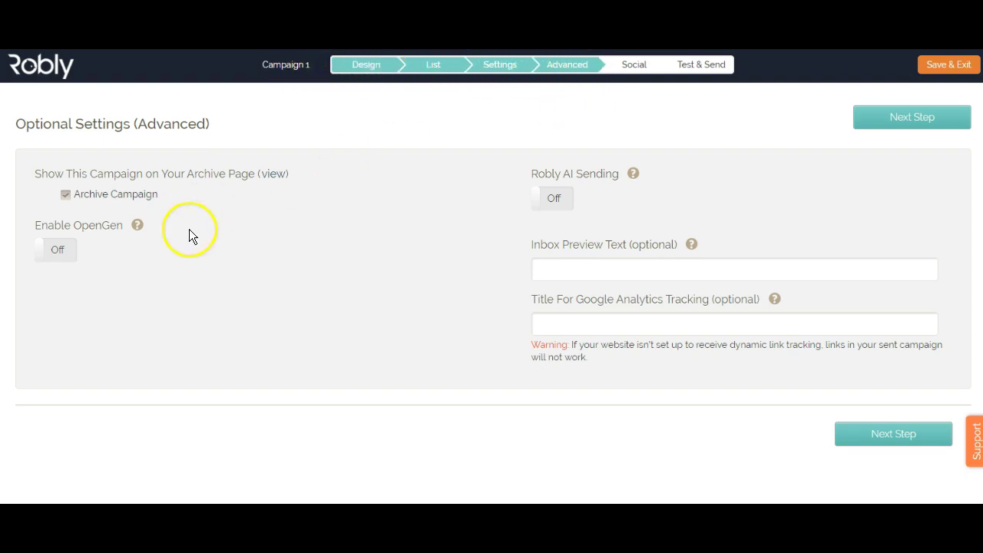
Step: Keep Archive Campaign ticked after toggling it, and open the Robly AI help article from OpenGen
left_click(65, 195)
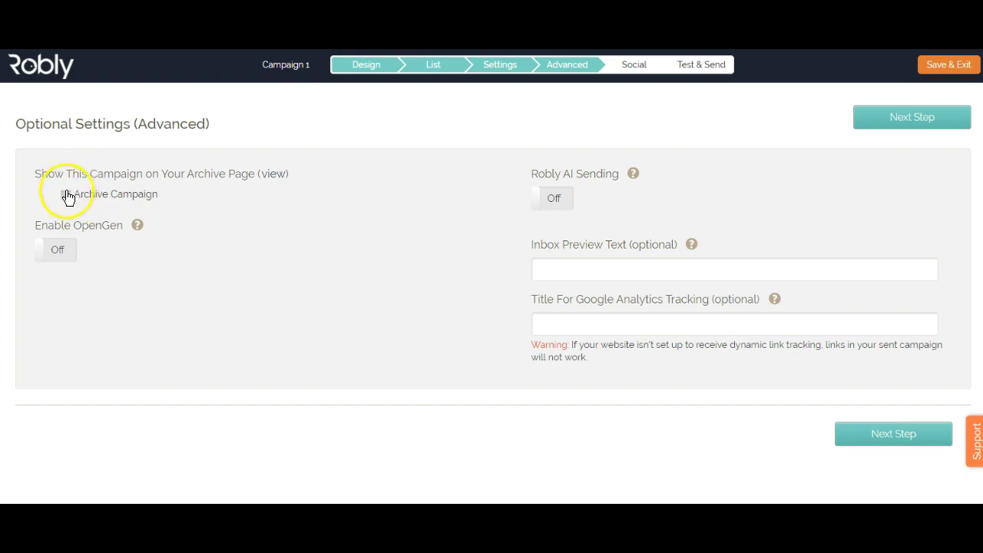
left_click(66, 195)
left_click(59, 255)
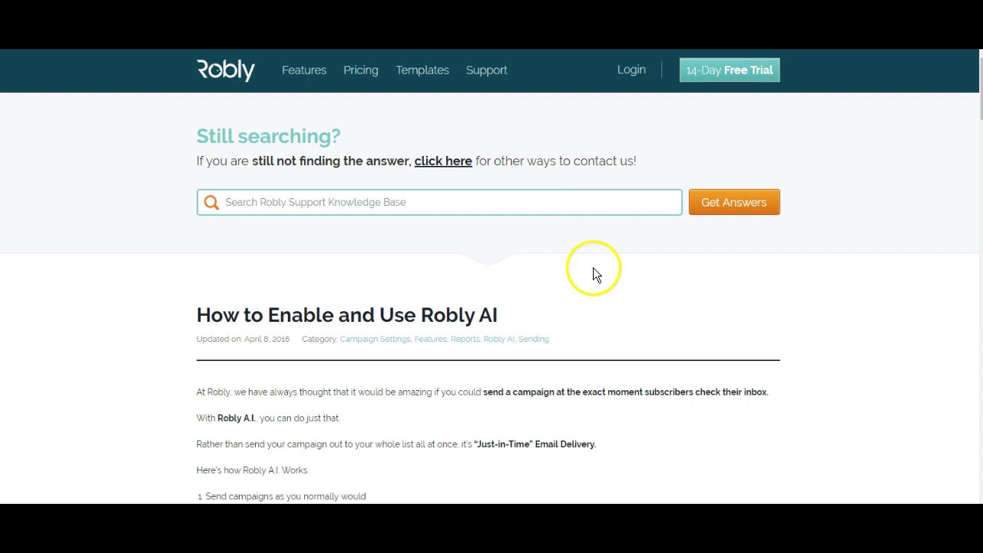
Step: Read through the Robly AI article on Just-in-Time delivery and return to the campaign settings
scroll(593, 272, "down", 3)
scroll(592, 273, "down", 3)
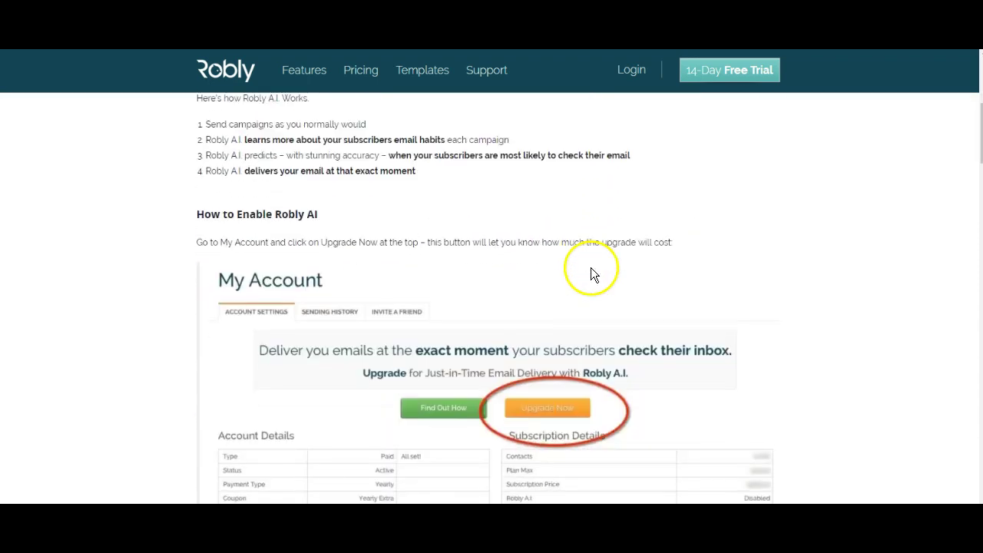
scroll(591, 273, "down", 4)
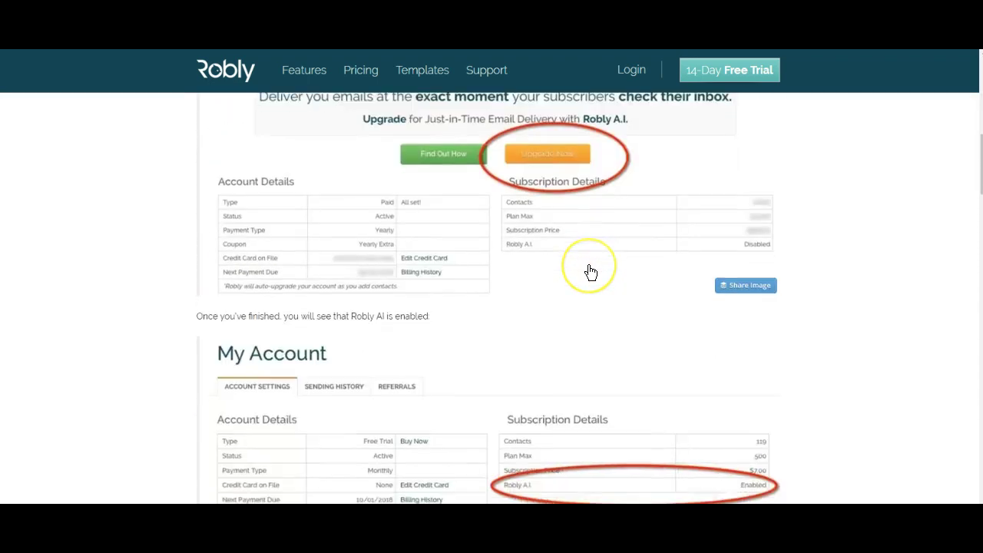
scroll(590, 271, "down", 4)
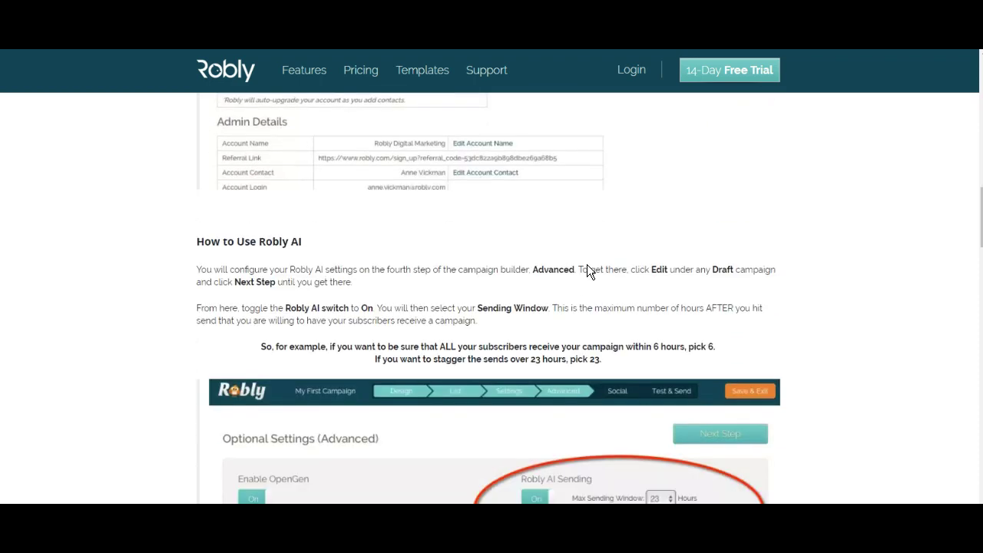
scroll(588, 271, "up", 3)
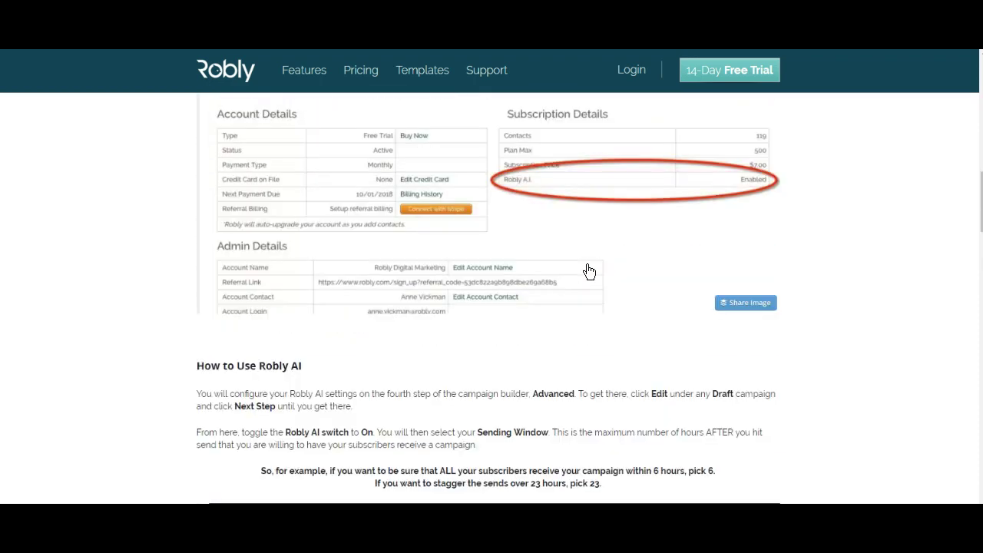
scroll(589, 271, "down", 5)
left_click(589, 203)
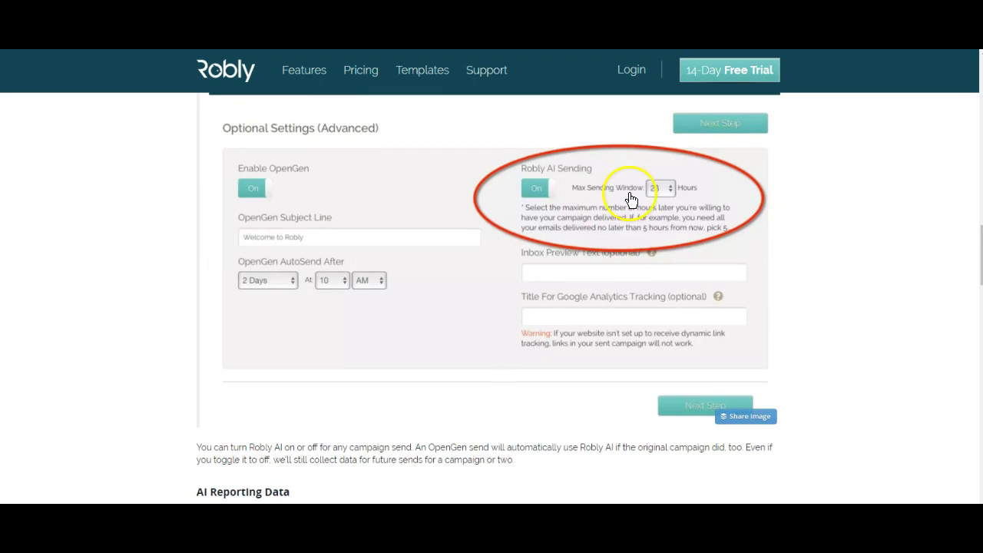
scroll(678, 208, "up", 5)
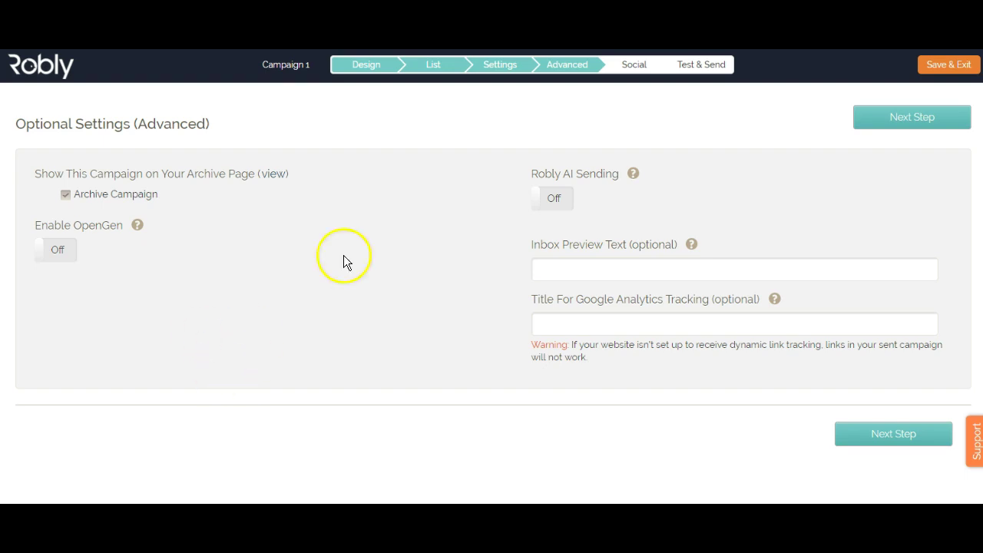
Step: Put the cursor in the Google Analytics tracking title field, leaving advanced settings unchanged
left_click(582, 326)
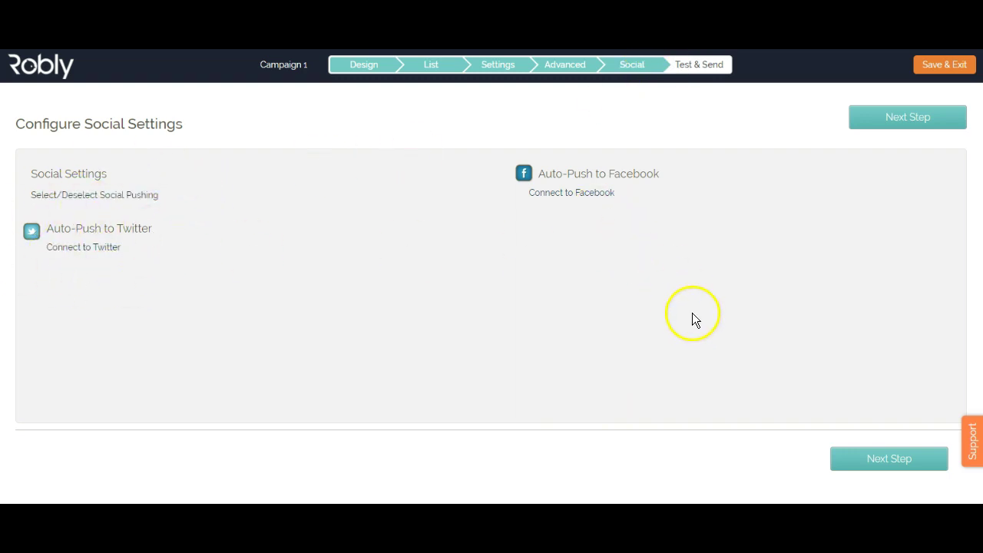
Step: On Test And Send, schedule delivery for 12 October 2017 at 9:30 AM
left_click(889, 461)
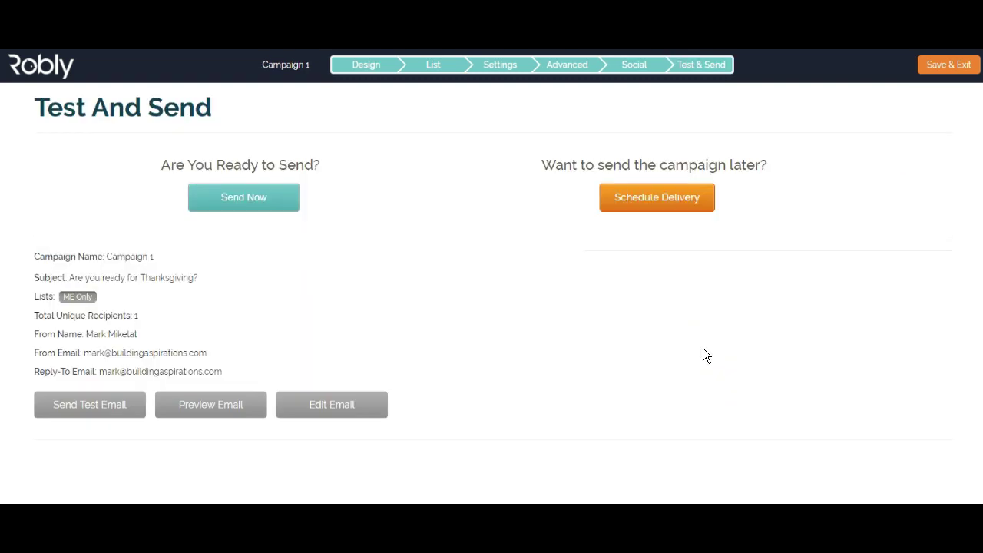
left_click(643, 201)
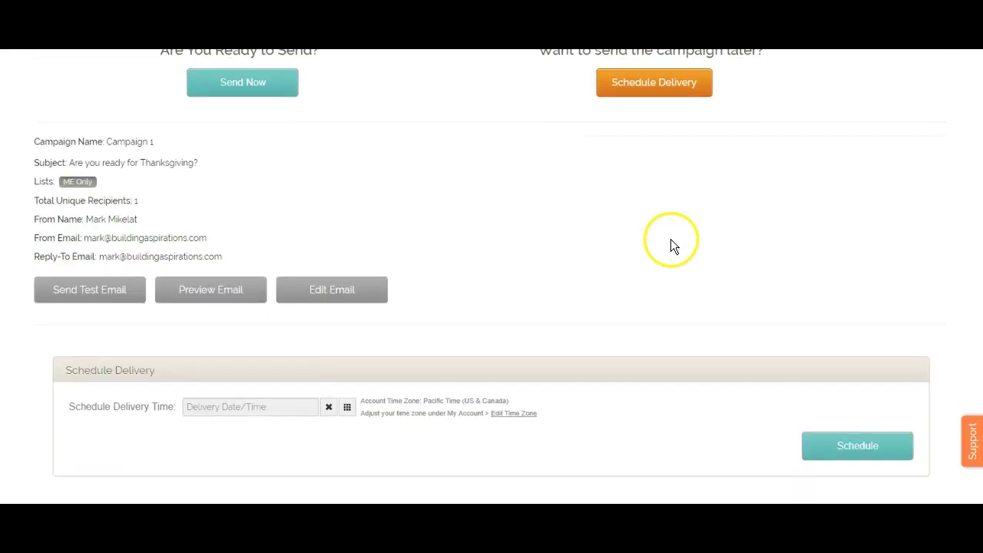
left_click(243, 410)
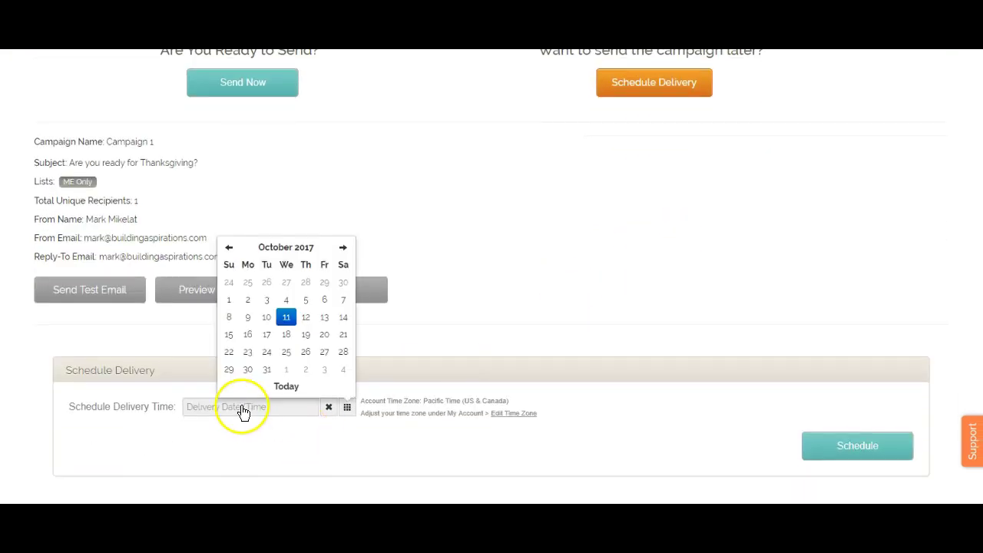
left_click(306, 318)
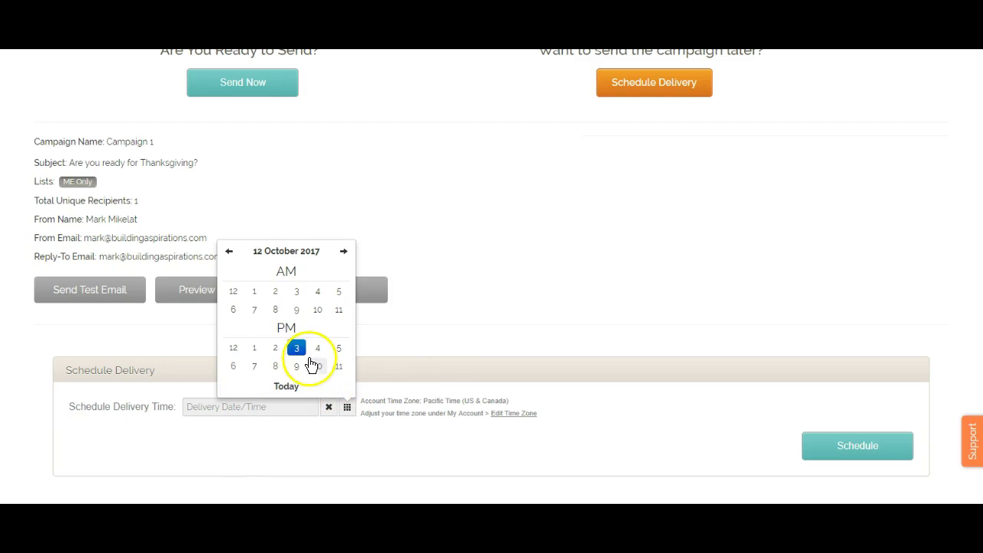
left_click(296, 312)
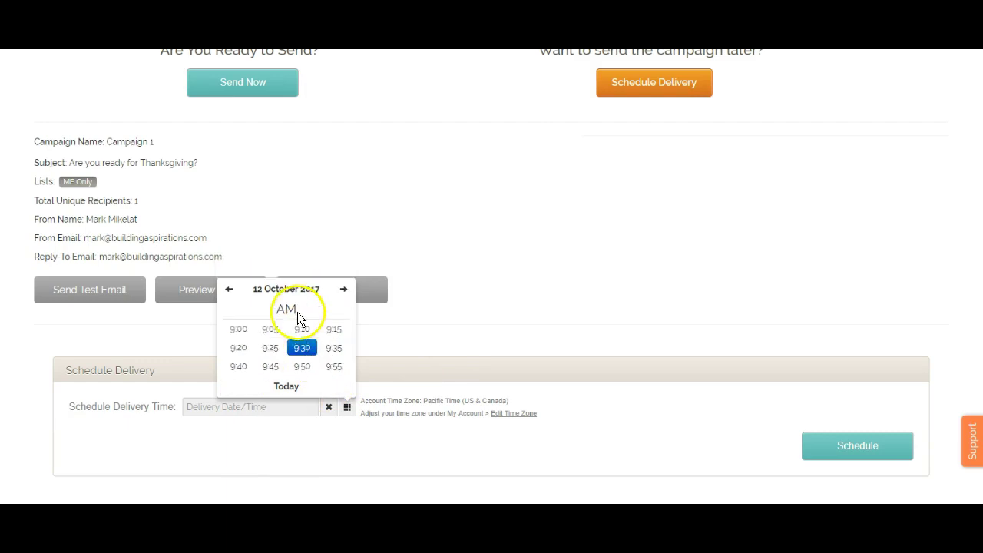
left_click(308, 350)
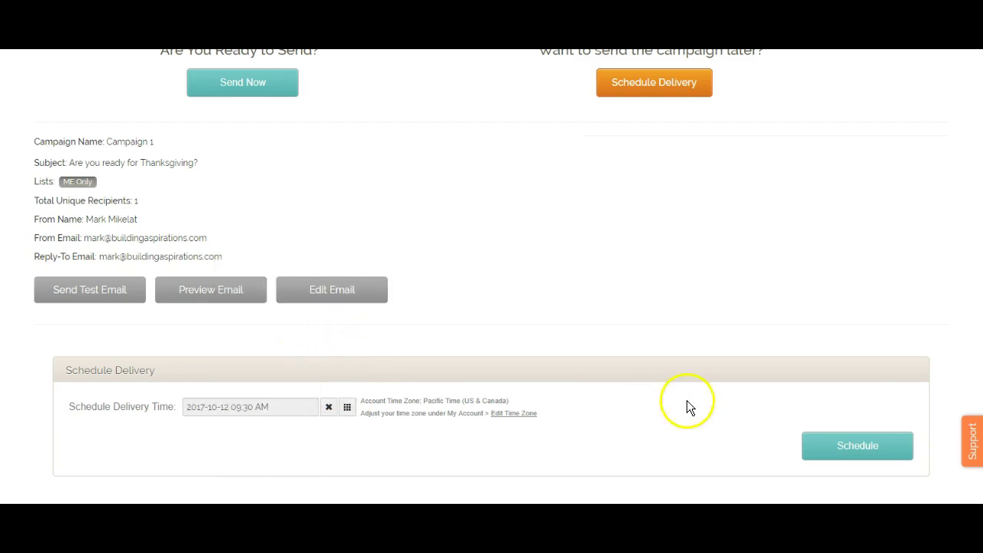
left_click(838, 449)
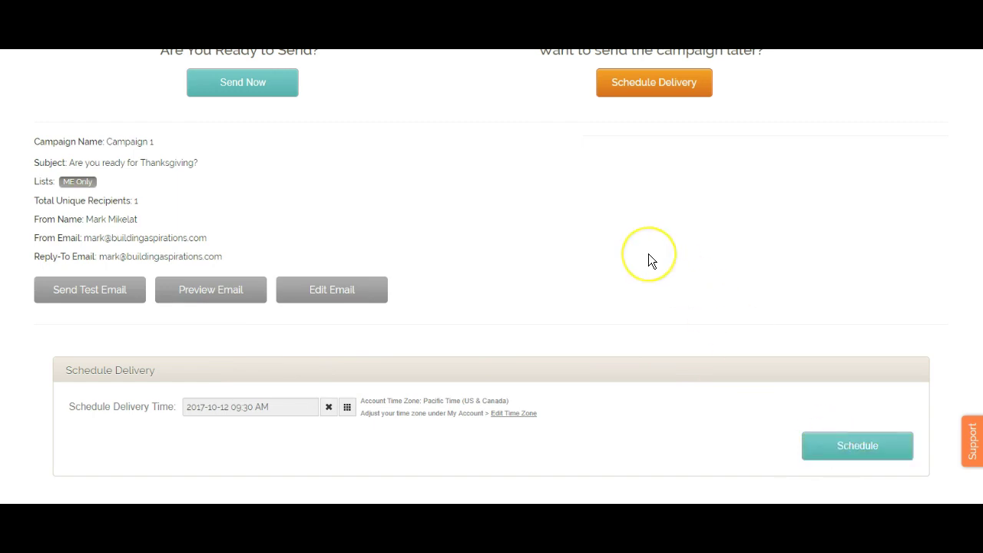